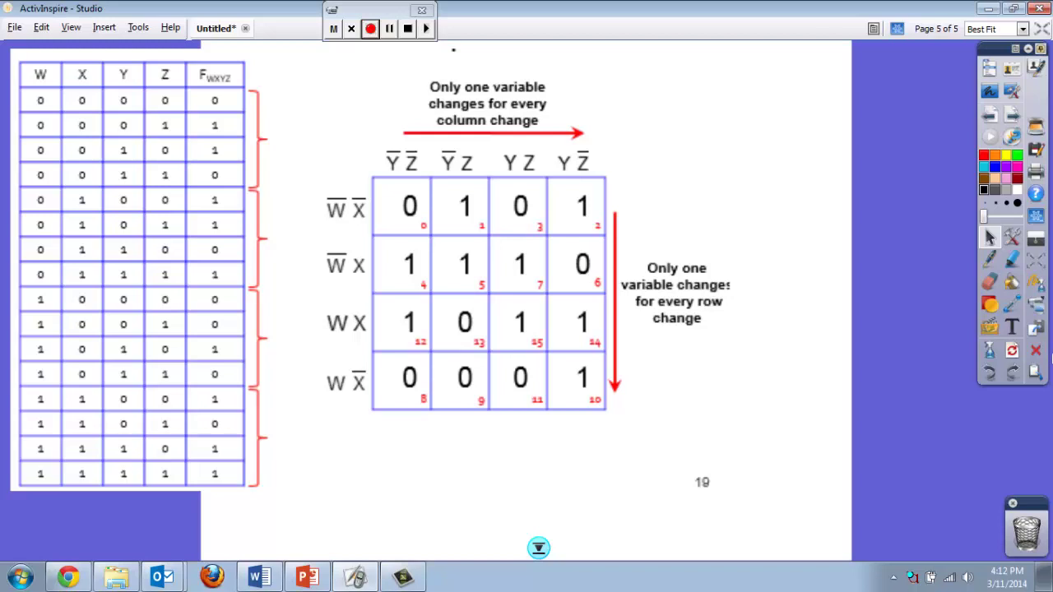
# Switch to the Pen tool for freehand drawing on the third K-map.
pyautogui.click(990, 259)
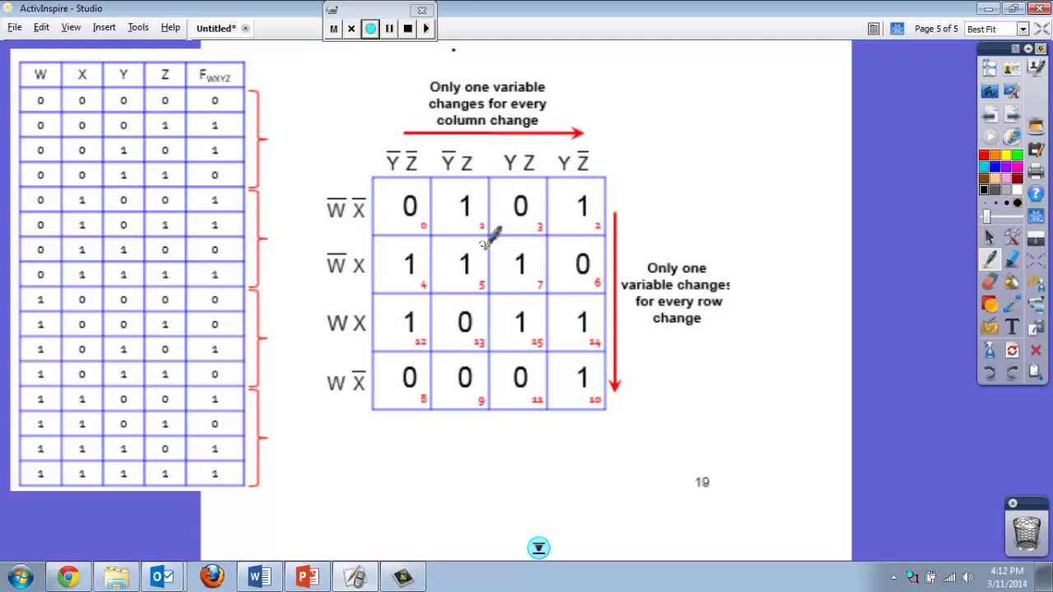
# Draw black loops around the 1s in cells 4–5, 7–15 and 14–10.
pyautogui.moveTo(486, 245)
pyautogui.mouseDown()
pyautogui.moveTo(415, 241)
pyautogui.moveTo(388, 282)
pyautogui.moveTo(430, 291)
pyautogui.moveTo(498, 275)
pyautogui.moveTo(484, 247)
pyautogui.moveTo(510, 345)
pyautogui.moveTo(566, 298)
pyautogui.moveTo(540, 257)
pyautogui.moveTo(497, 262)
pyautogui.mouseUp()
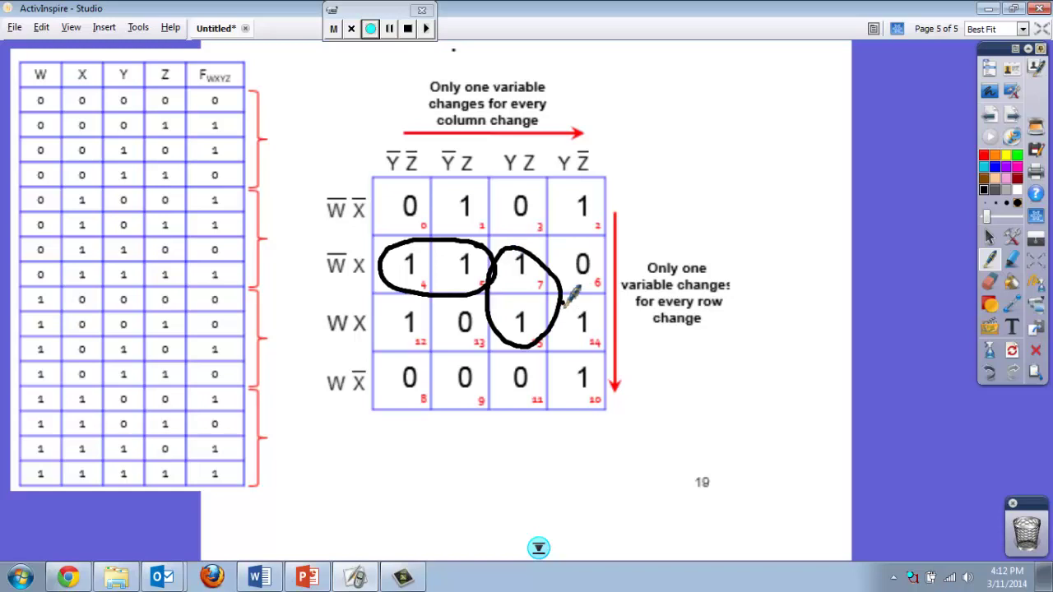
pyautogui.moveTo(563, 301)
pyautogui.mouseDown()
pyautogui.moveTo(549, 350)
pyautogui.moveTo(580, 405)
pyautogui.moveTo(622, 362)
pyautogui.moveTo(594, 296)
pyautogui.moveTo(566, 304)
pyautogui.mouseUp()
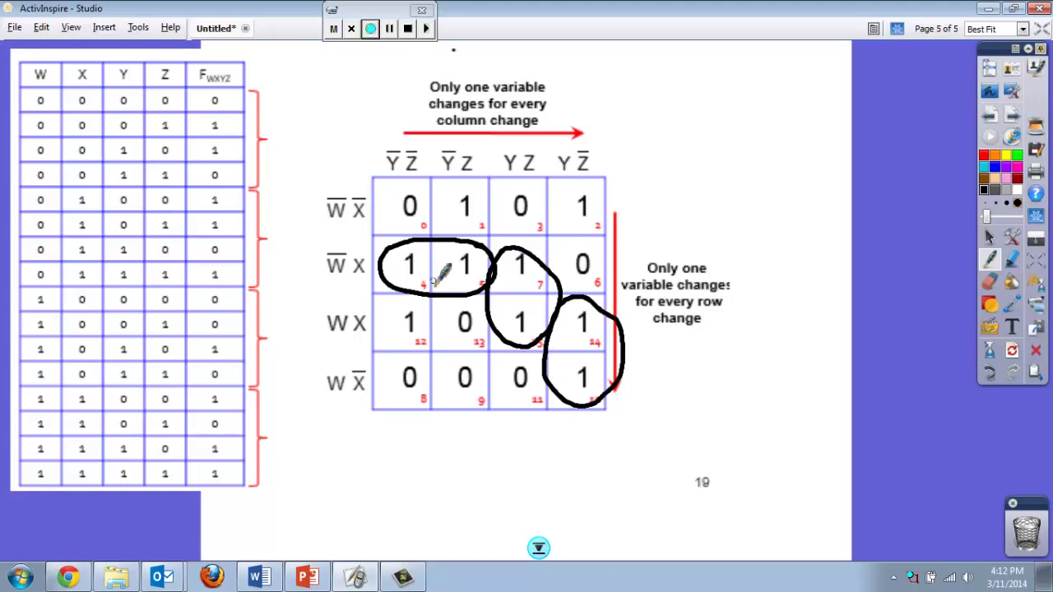
pyautogui.click(551, 222)
pyautogui.click(387, 337)
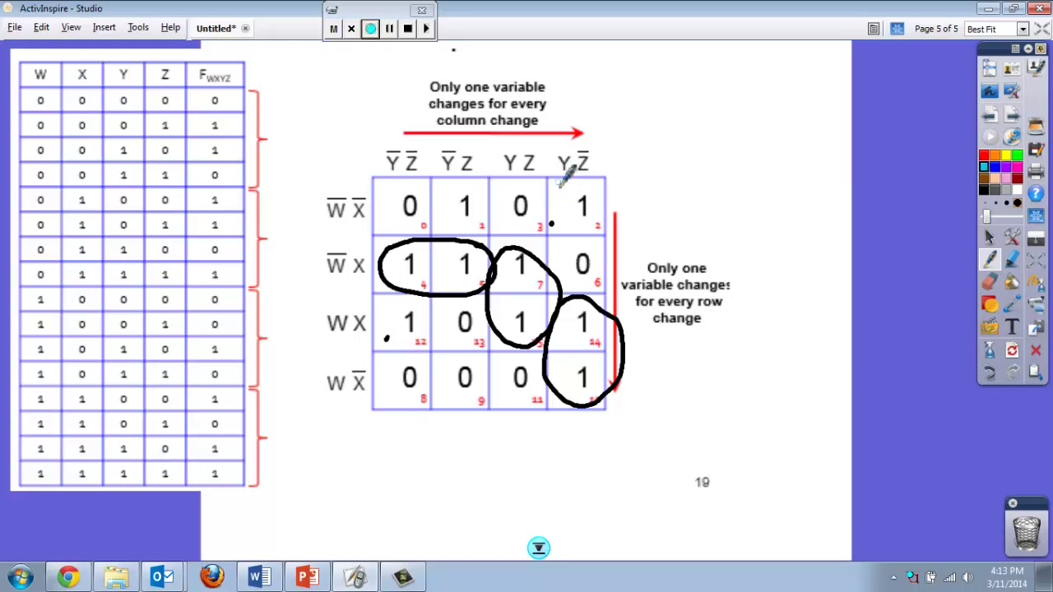
# Loop cells 1–5, 4–12 and the wraparound 2–10 in cyan, plus a blue leader line from cell 2.
pyautogui.click(474, 191)
pyautogui.moveTo(490, 215)
pyautogui.mouseDown()
pyautogui.moveTo(484, 179)
pyautogui.moveTo(450, 190)
pyautogui.moveTo(449, 262)
pyautogui.moveTo(463, 292)
pyautogui.moveTo(500, 221)
pyautogui.moveTo(490, 187)
pyautogui.mouseUp()
pyautogui.moveTo(554, 182)
pyautogui.mouseDown()
pyautogui.moveTo(552, 237)
pyautogui.moveTo(613, 176)
pyautogui.mouseUp()
pyautogui.moveTo(551, 403)
pyautogui.mouseDown()
pyautogui.moveTo(584, 365)
pyautogui.moveTo(598, 384)
pyautogui.moveTo(596, 431)
pyautogui.mouseUp()
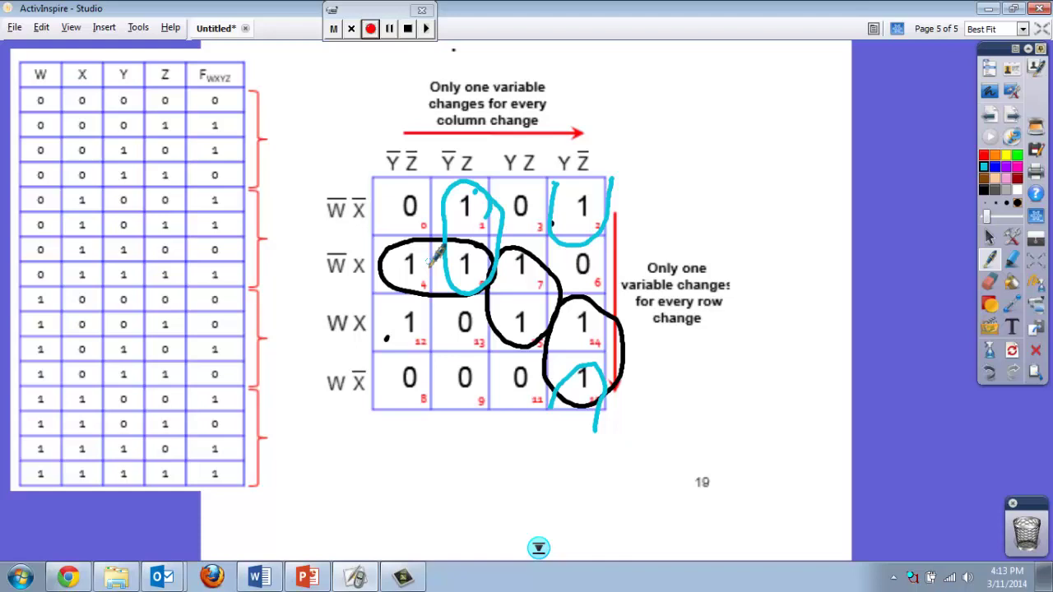
pyautogui.moveTo(422, 264)
pyautogui.mouseDown()
pyautogui.moveTo(379, 306)
pyautogui.moveTo(394, 353)
pyautogui.moveTo(428, 259)
pyautogui.mouseUp()
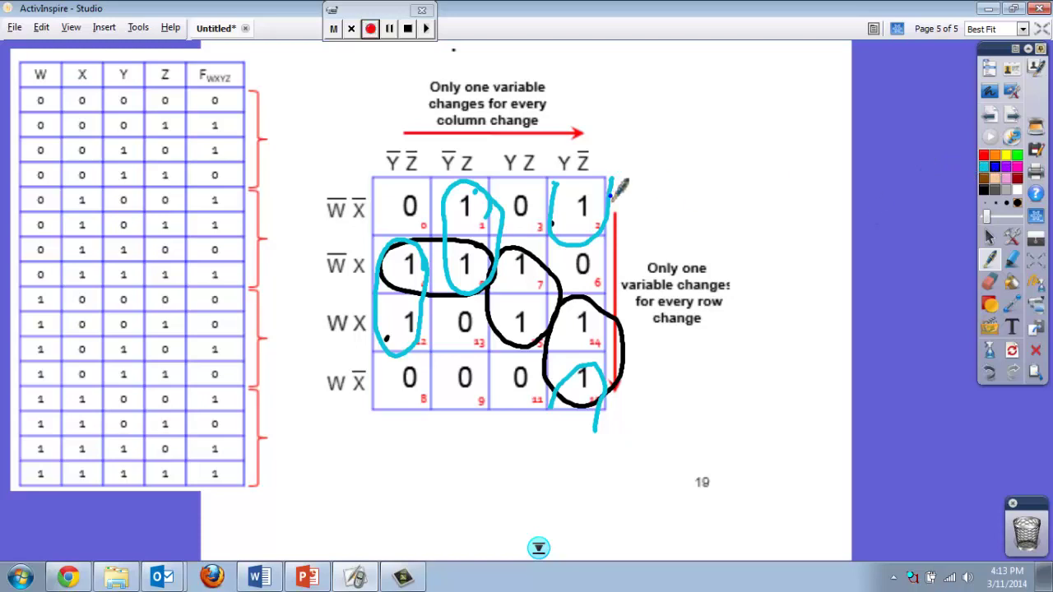
pyautogui.moveTo(609, 195); pyautogui.dragTo(660, 188)
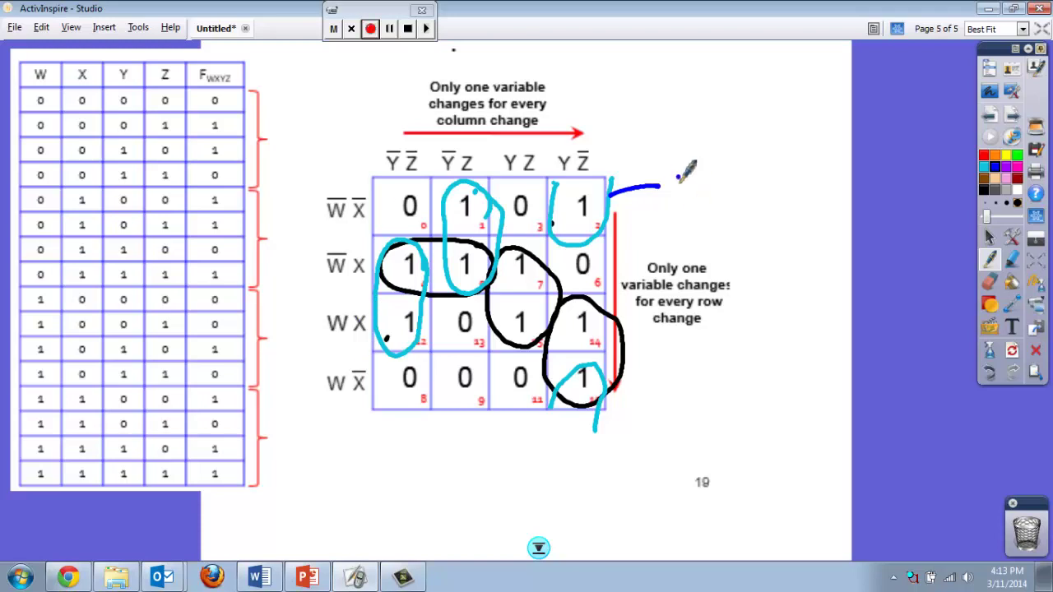
# Write X̄YZ̄ beside the cell 2 loop, then lead a line from the 14–10 loop and label it WYZ̄.
pyautogui.moveTo(678, 176)
pyautogui.mouseDown()
pyautogui.moveTo(692, 198)
pyautogui.moveTo(705, 174)
pyautogui.mouseUp()
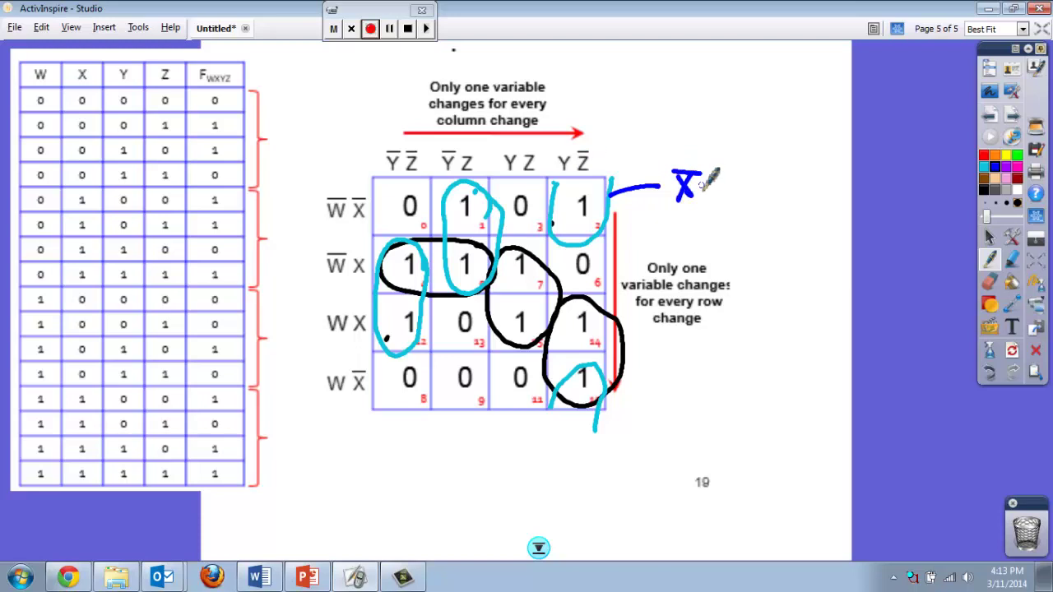
pyautogui.moveTo(701, 183)
pyautogui.mouseDown()
pyautogui.moveTo(729, 169)
pyautogui.moveTo(750, 200)
pyautogui.moveTo(743, 177)
pyautogui.mouseUp()
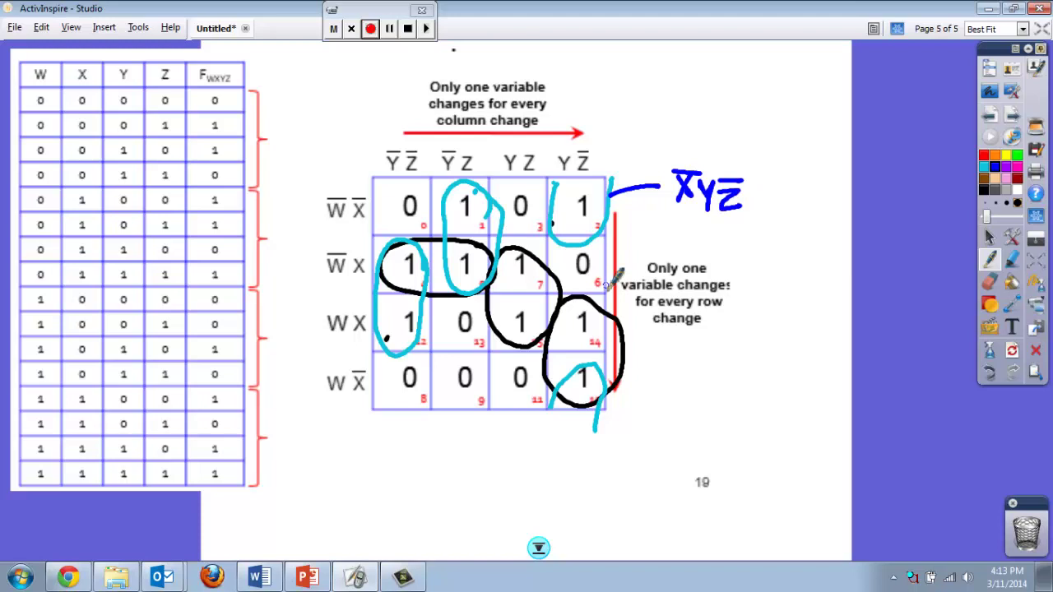
pyautogui.moveTo(608, 312); pyautogui.dragTo(670, 319)
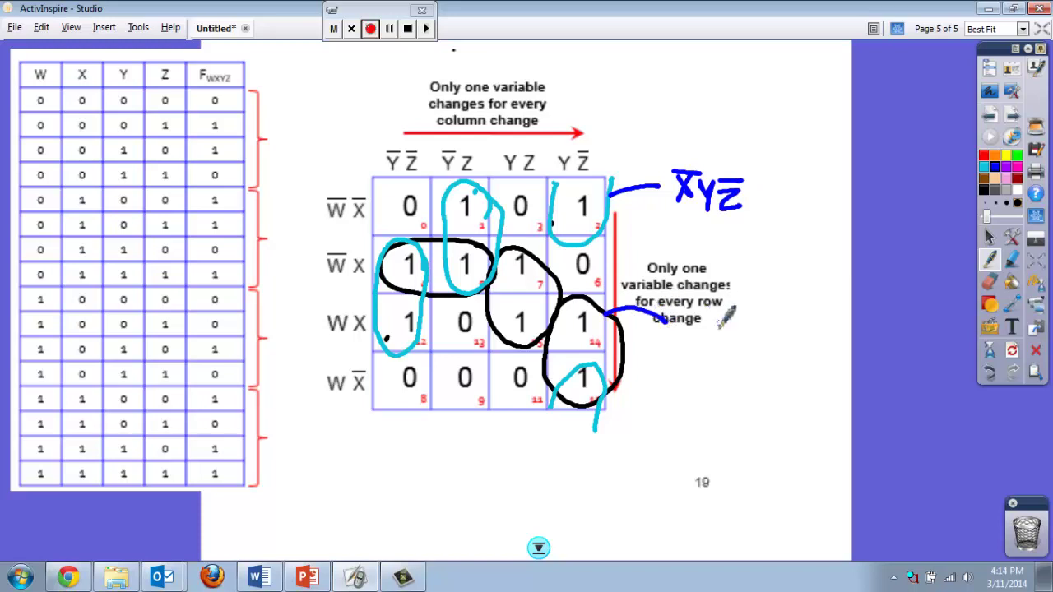
pyautogui.moveTo(687, 313)
pyautogui.mouseDown()
pyautogui.moveTo(709, 331)
pyautogui.moveTo(722, 304)
pyautogui.moveTo(734, 345)
pyautogui.moveTo(765, 327)
pyautogui.moveTo(772, 343)
pyautogui.moveTo(772, 311)
pyautogui.mouseUp()
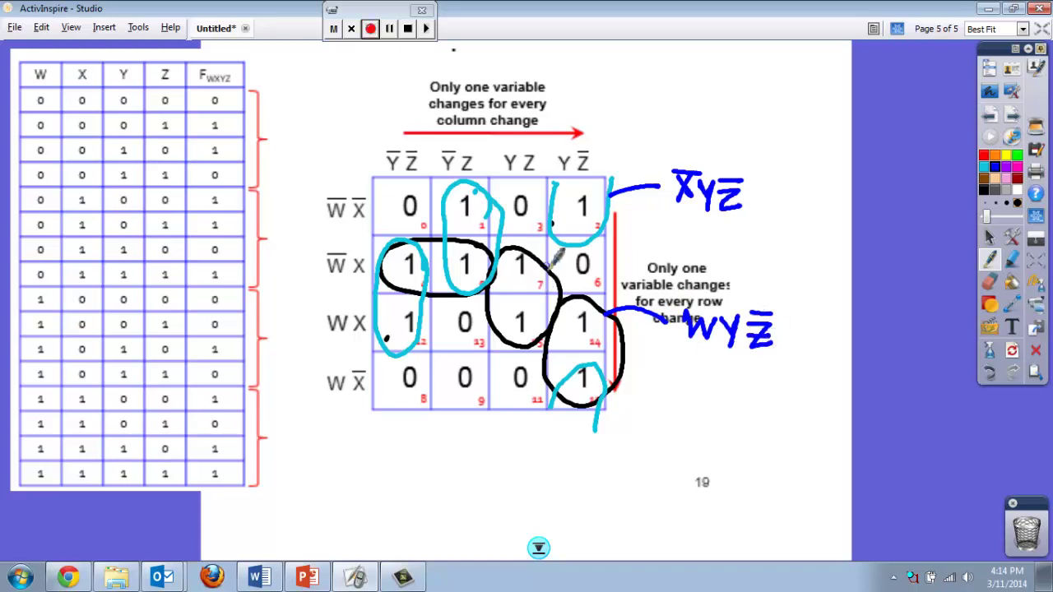
# Label the 7–15 loop XYZ and the 1–5 loop W̄ȲZ with leader lines.
pyautogui.moveTo(546, 268); pyautogui.dragTo(680, 244)
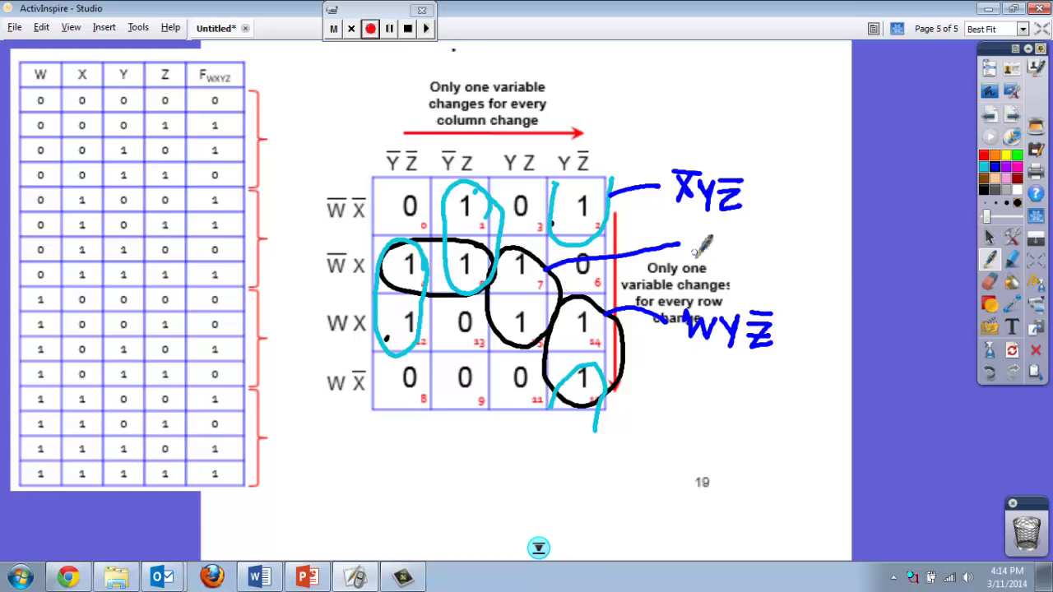
pyautogui.moveTo(686, 241)
pyautogui.mouseDown()
pyautogui.moveTo(702, 265)
pyautogui.moveTo(688, 265)
pyautogui.moveTo(742, 232)
pyautogui.moveTo(755, 261)
pyautogui.mouseUp()
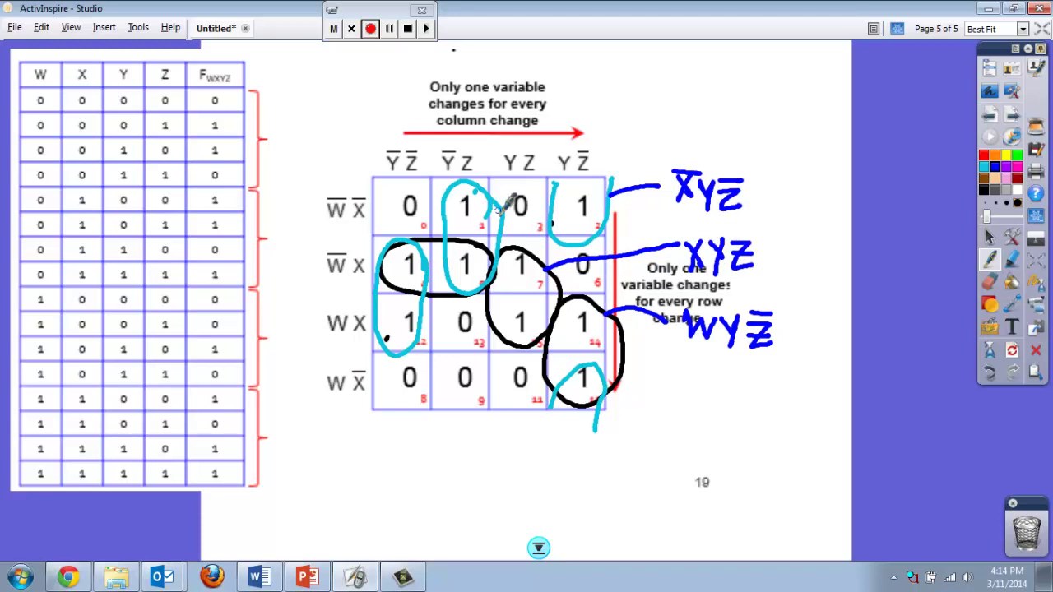
pyautogui.moveTo(486, 194)
pyautogui.mouseDown()
pyautogui.moveTo(517, 142)
pyautogui.moveTo(554, 125)
pyautogui.mouseUp()
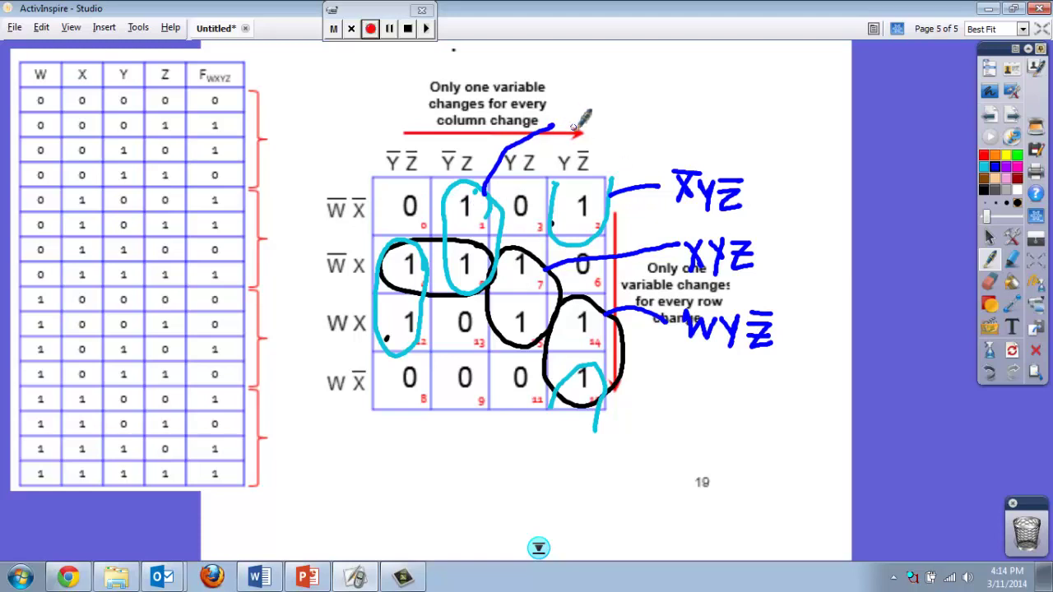
pyautogui.moveTo(566, 123)
pyautogui.mouseDown()
pyautogui.moveTo(591, 113)
pyautogui.moveTo(611, 153)
pyautogui.mouseUp()
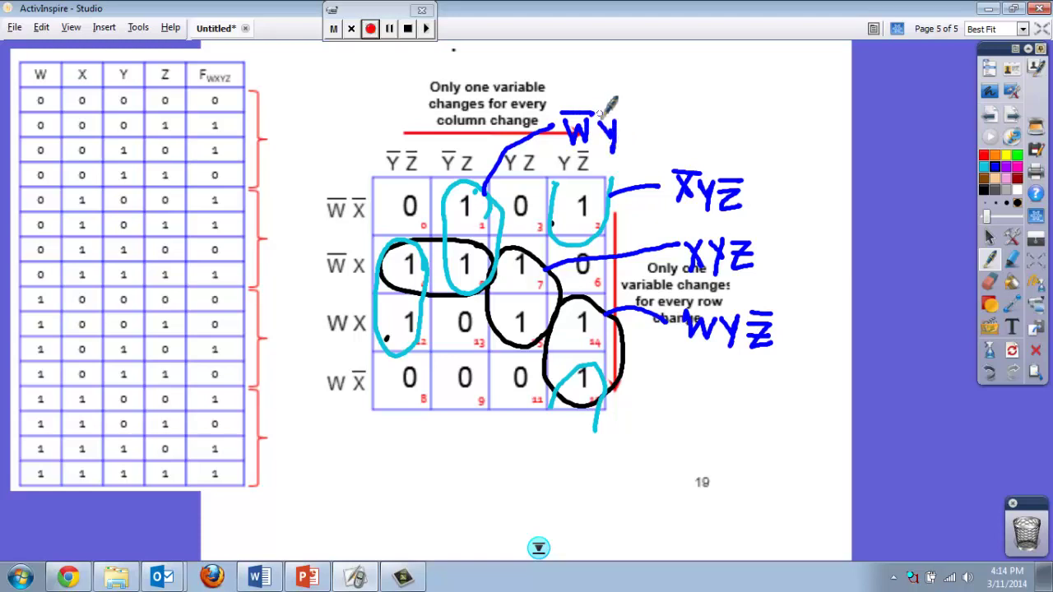
pyautogui.moveTo(594, 112)
pyautogui.mouseDown()
pyautogui.moveTo(627, 112)
pyautogui.moveTo(637, 144)
pyautogui.moveTo(650, 146)
pyautogui.mouseUp()
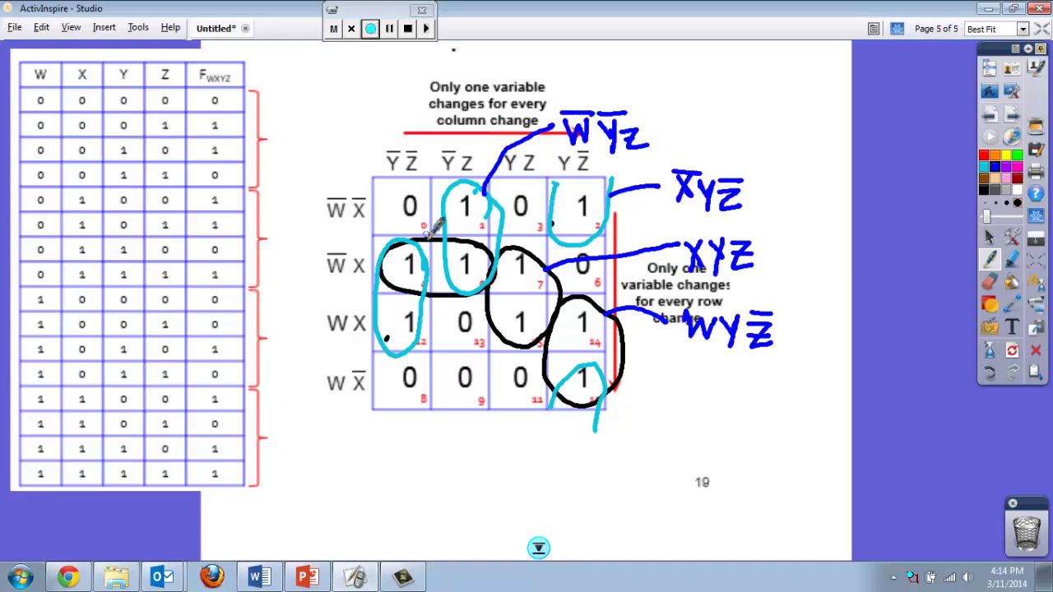
pyautogui.moveTo(431, 234)
pyautogui.mouseDown()
pyautogui.moveTo(402, 136)
pyautogui.moveTo(428, 225)
pyautogui.mouseUp()
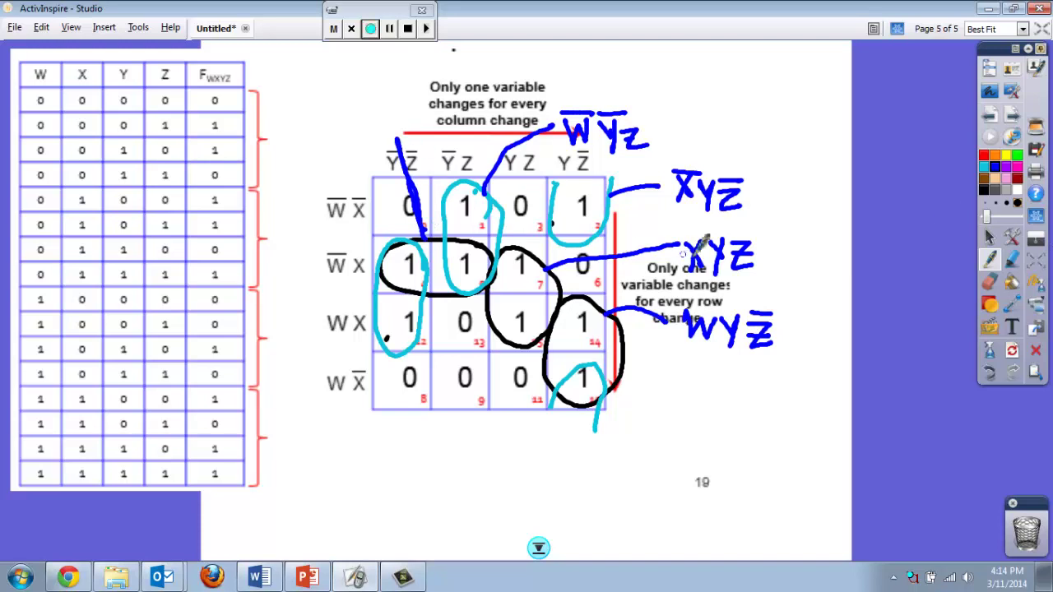
# Erase the stray stroke through cell 0 and label the 4–12 loop XȲZ̄ on the left.
pyautogui.click(990, 282)
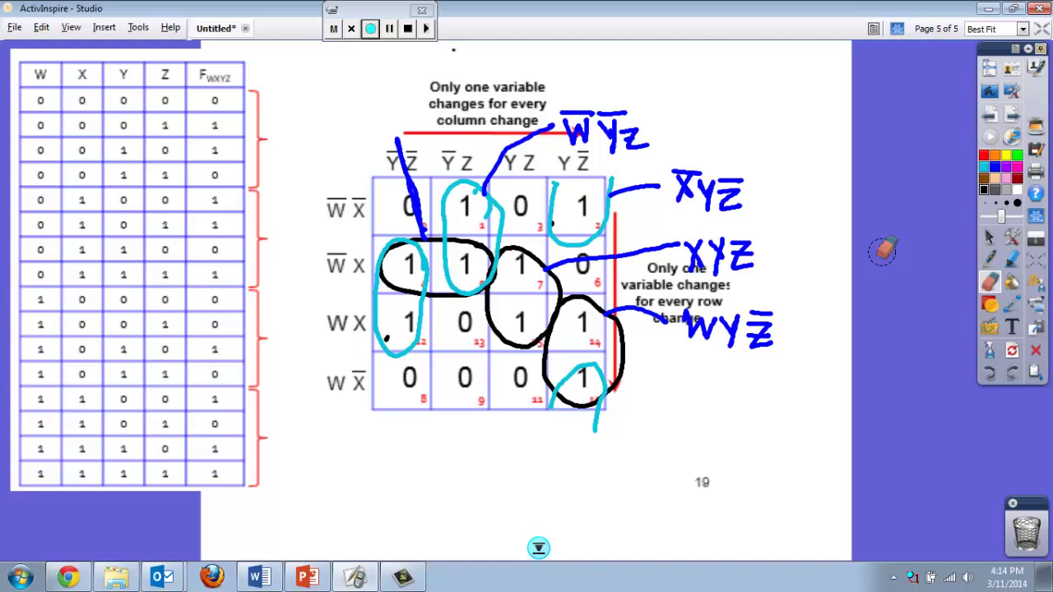
pyautogui.moveTo(415, 147)
pyautogui.mouseDown()
pyautogui.moveTo(404, 139)
pyautogui.moveTo(415, 207)
pyautogui.moveTo(460, 274)
pyautogui.moveTo(448, 298)
pyautogui.moveTo(437, 293)
pyautogui.moveTo(451, 295)
pyautogui.mouseUp()
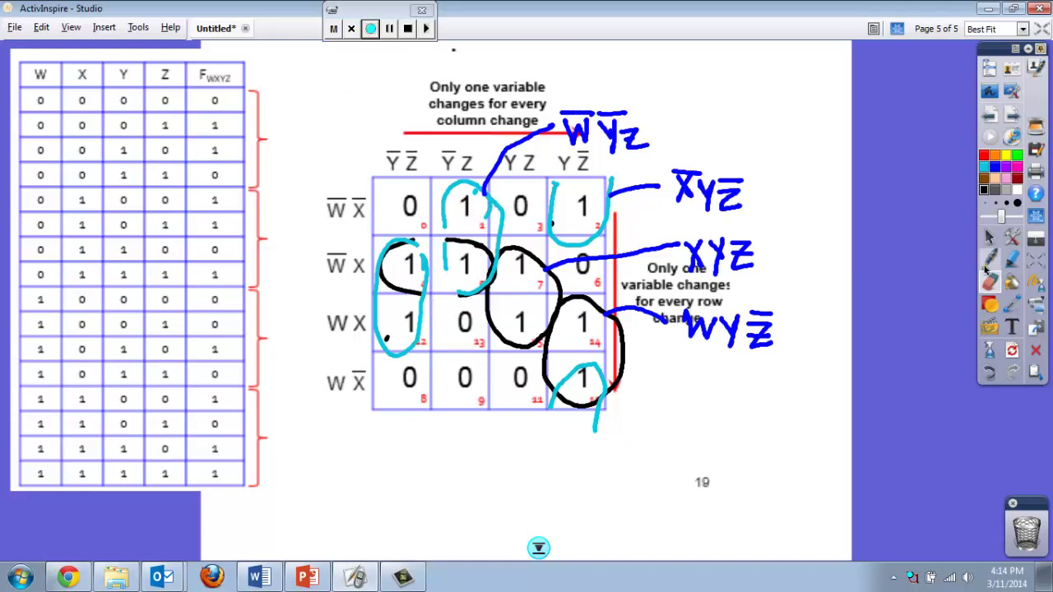
pyautogui.click(989, 259)
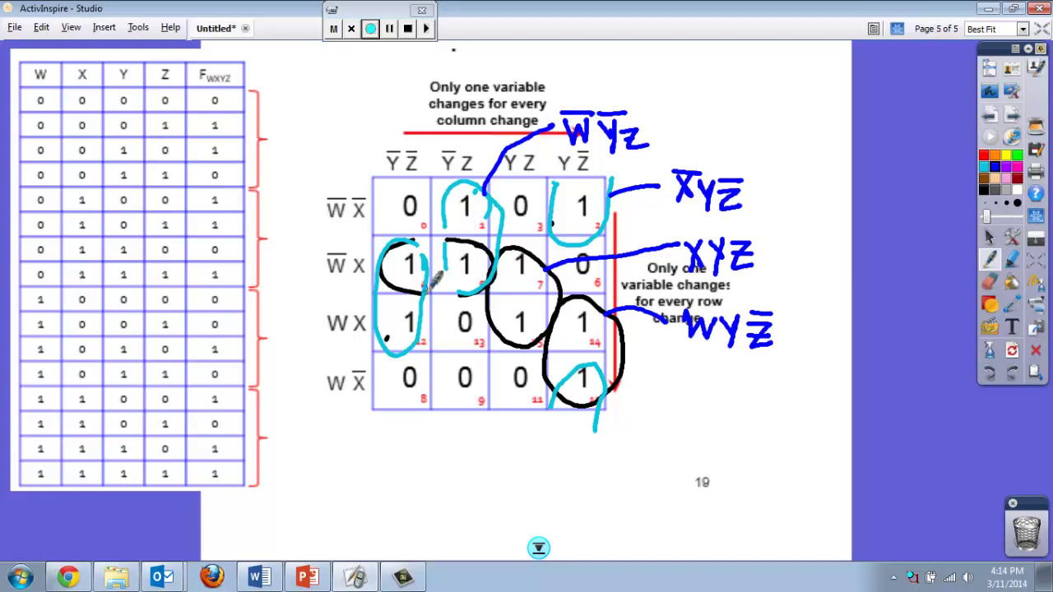
pyautogui.moveTo(384, 345); pyautogui.dragTo(289, 356)
pyautogui.moveTo(319, 323)
pyautogui.mouseDown()
pyautogui.moveTo(328, 355)
pyautogui.moveTo(333, 323)
pyautogui.moveTo(353, 339)
pyautogui.moveTo(355, 314)
pyautogui.mouseUp()
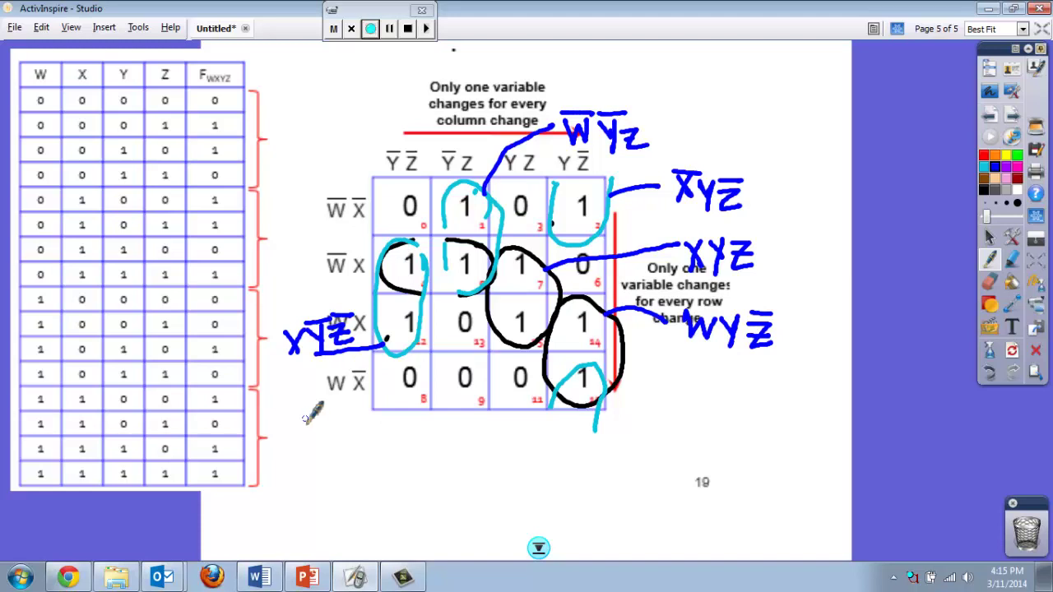
# Write F = XȲZ̄ + W̄ȲZ + X̄YZ + XYZ under the map, with + WYZ on a second line.
pyautogui.moveTo(300, 418)
pyautogui.mouseDown()
pyautogui.moveTo(296, 444)
pyautogui.moveTo(318, 416)
pyautogui.moveTo(313, 429)
pyautogui.moveTo(348, 420)
pyautogui.mouseUp()
pyautogui.moveTo(338, 430); pyautogui.dragTo(364, 441)
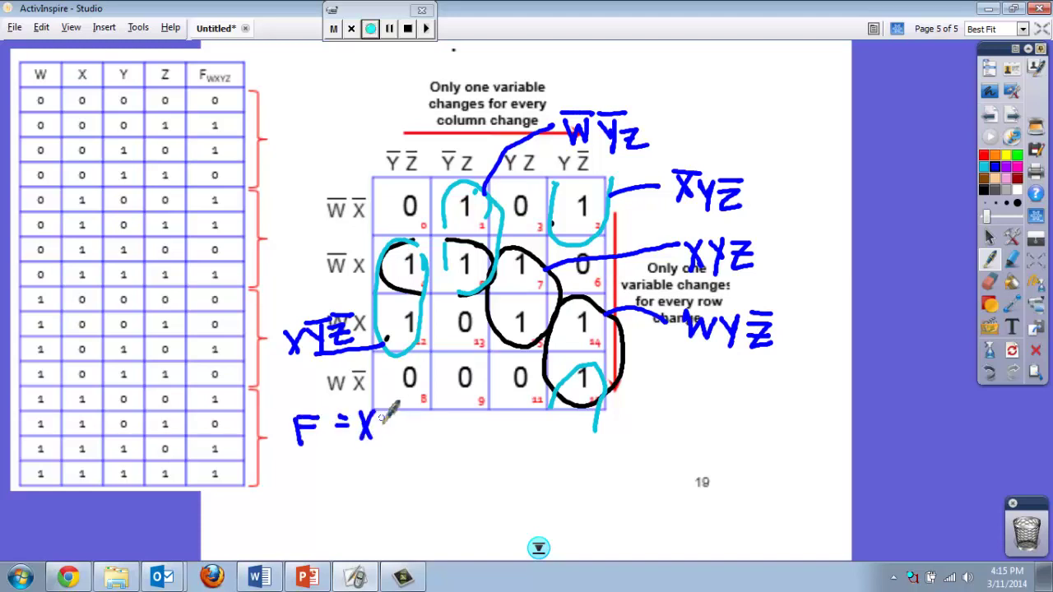
pyautogui.moveTo(403, 411)
pyautogui.mouseDown()
pyautogui.moveTo(390, 441)
pyautogui.moveTo(401, 403)
pyautogui.moveTo(422, 440)
pyautogui.mouseUp()
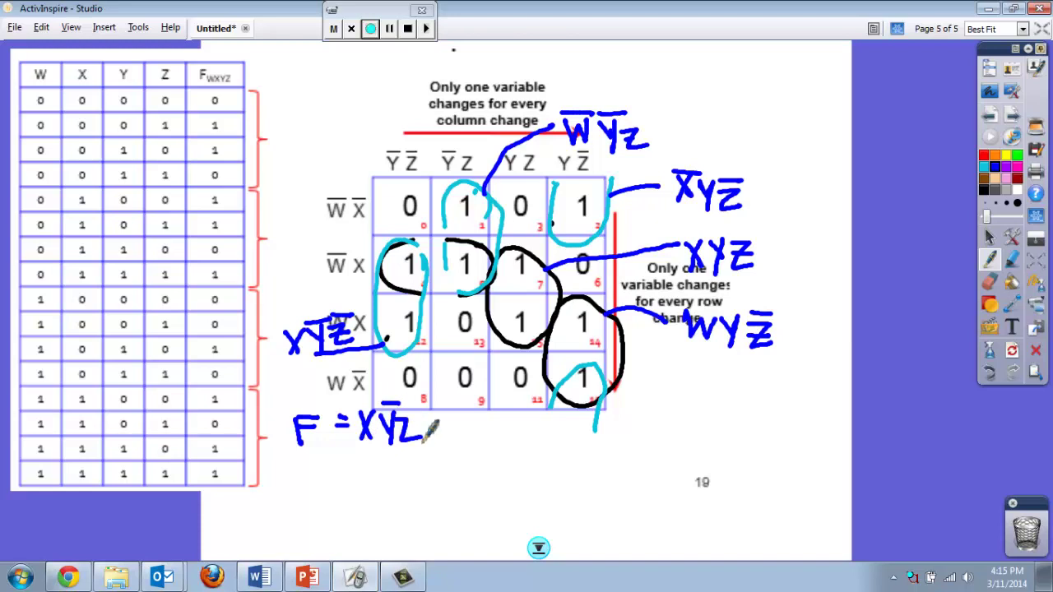
pyautogui.moveTo(405, 406)
pyautogui.mouseDown()
pyautogui.moveTo(422, 403)
pyautogui.moveTo(454, 424)
pyautogui.mouseUp()
pyautogui.moveTo(441, 413)
pyautogui.mouseDown()
pyautogui.moveTo(441, 440)
pyautogui.moveTo(496, 405)
pyautogui.moveTo(525, 416)
pyautogui.moveTo(510, 448)
pyautogui.mouseUp()
pyautogui.moveTo(498, 406); pyautogui.dragTo(527, 406)
pyautogui.moveTo(524, 424)
pyautogui.mouseDown()
pyautogui.moveTo(536, 423)
pyautogui.moveTo(536, 441)
pyautogui.moveTo(580, 445)
pyautogui.moveTo(590, 434)
pyautogui.mouseUp()
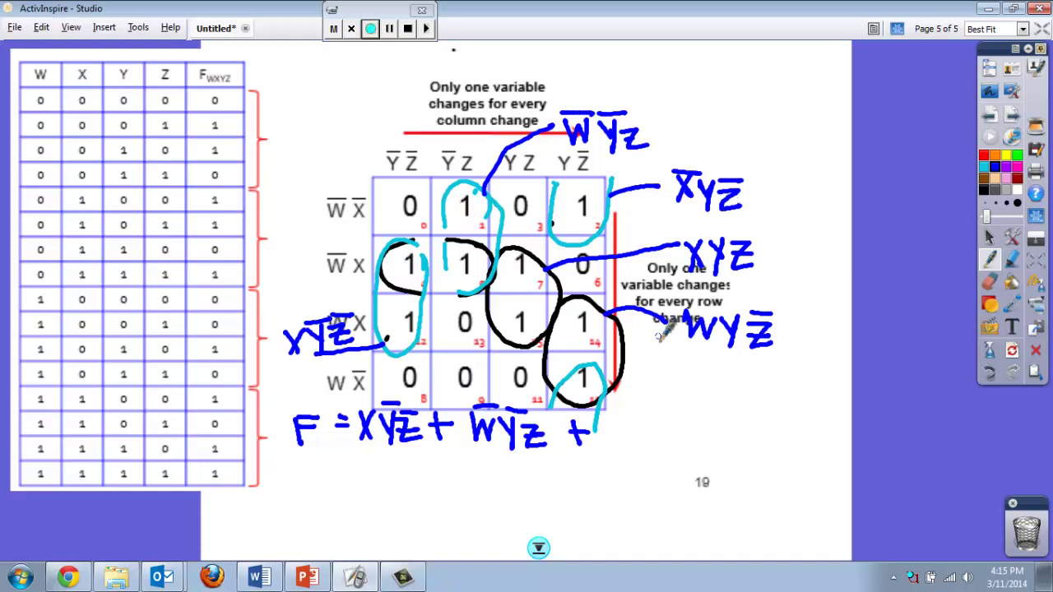
pyautogui.moveTo(607, 416)
pyautogui.mouseDown()
pyautogui.moveTo(618, 440)
pyautogui.moveTo(605, 445)
pyautogui.moveTo(627, 403)
pyautogui.moveTo(640, 444)
pyautogui.mouseUp()
pyautogui.moveTo(635, 405)
pyautogui.mouseDown()
pyautogui.moveTo(652, 404)
pyautogui.moveTo(673, 441)
pyautogui.moveTo(704, 428)
pyautogui.moveTo(693, 441)
pyautogui.moveTo(731, 442)
pyautogui.moveTo(732, 416)
pyautogui.moveTo(740, 451)
pyautogui.moveTo(805, 429)
pyautogui.mouseUp()
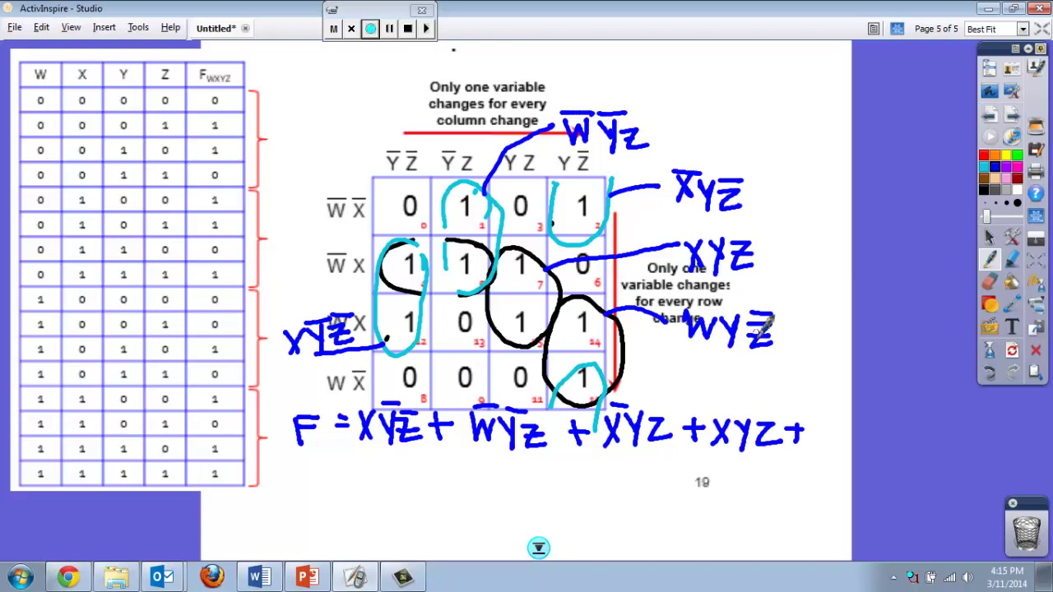
pyautogui.moveTo(418, 466)
pyautogui.mouseDown()
pyautogui.moveTo(470, 460)
pyautogui.moveTo(465, 480)
pyautogui.moveTo(491, 461)
pyautogui.moveTo(497, 480)
pyautogui.mouseUp()
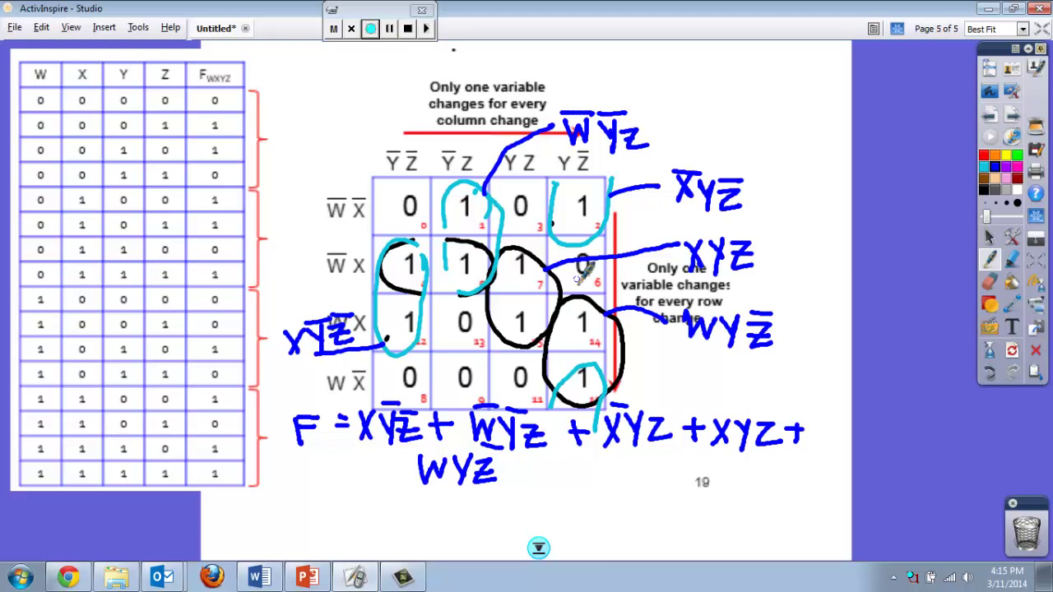
# Dot each of the eight 1s in the first truth table's F column.
pyautogui.click(225, 153)
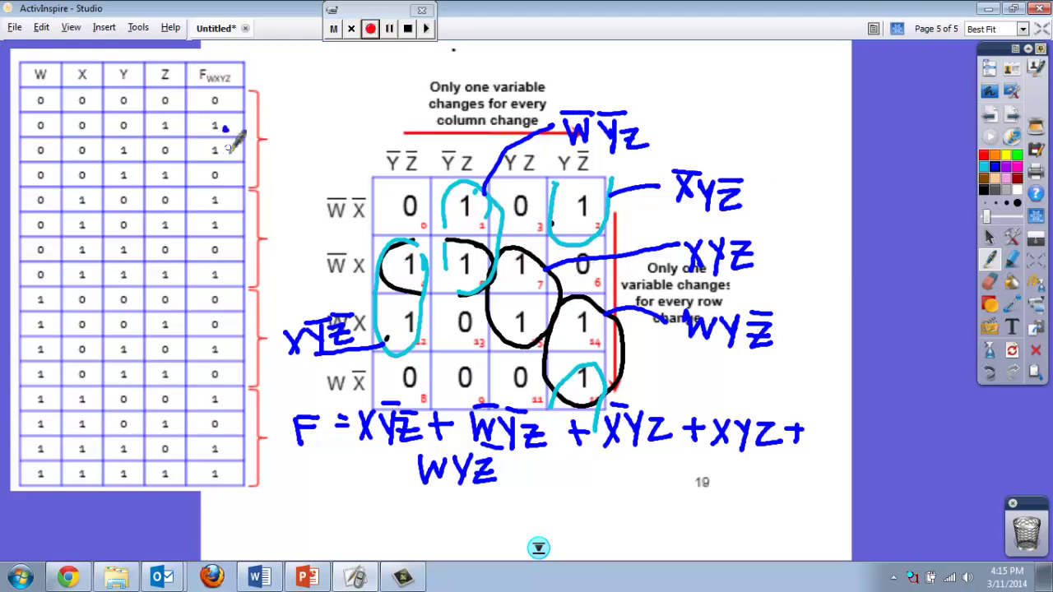
pyautogui.click(232, 199)
pyautogui.click(228, 231)
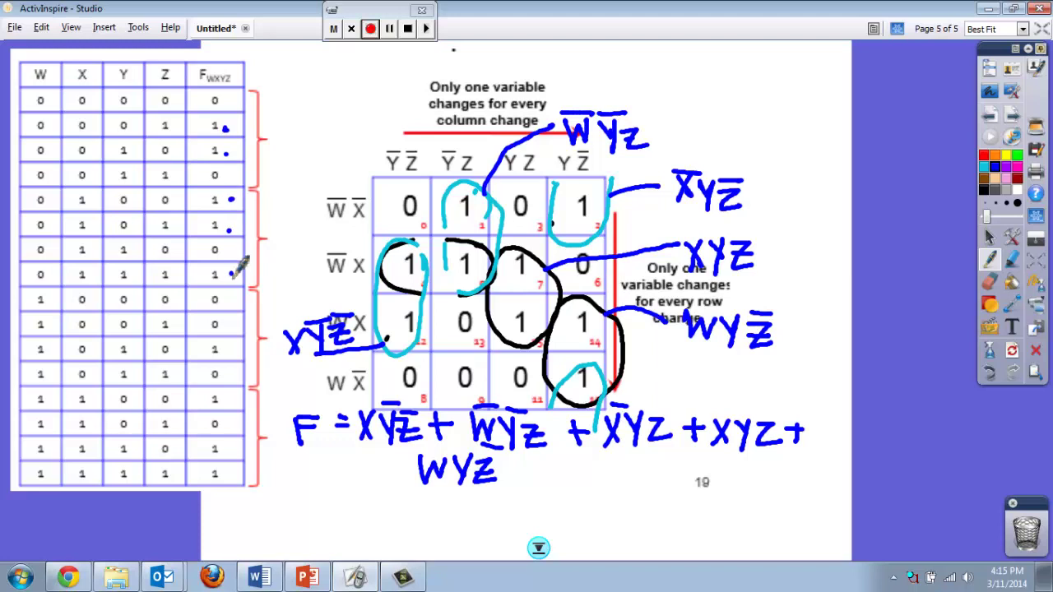
pyautogui.click(231, 271)
pyautogui.click(238, 342)
pyautogui.click(237, 393)
pyautogui.click(230, 443)
pyautogui.click(233, 470)
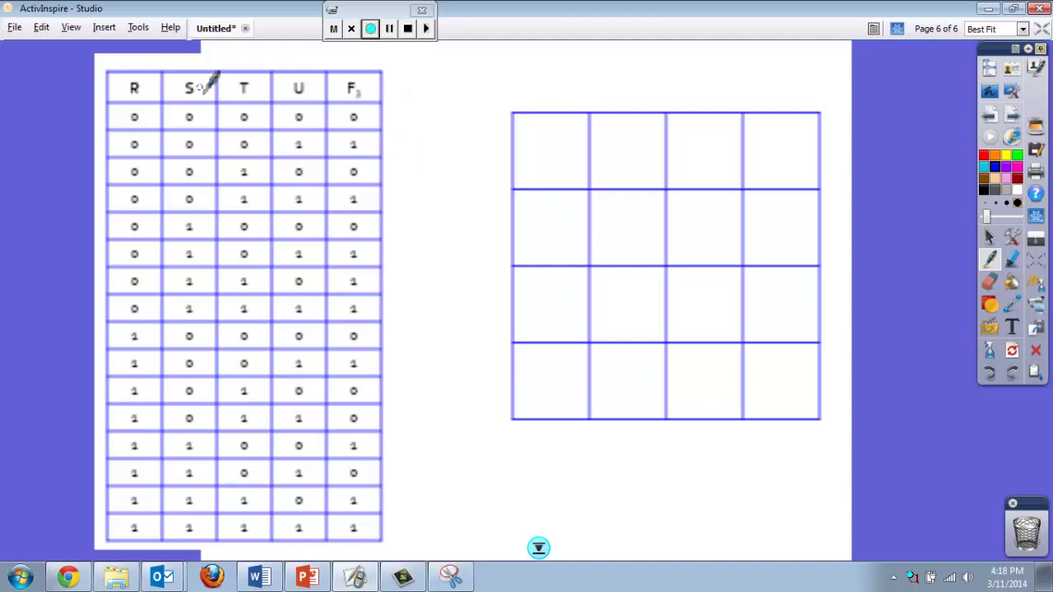
# Write the R̄S̄, R̄S, RS, RS̄ row labels and T̄Ū, T̄U, TU, TŪ column labels around the grid.
pyautogui.moveTo(445, 145)
pyautogui.mouseDown()
pyautogui.moveTo(462, 142)
pyautogui.moveTo(477, 170)
pyautogui.moveTo(470, 132)
pyautogui.moveTo(505, 168)
pyautogui.moveTo(494, 169)
pyautogui.mouseUp()
pyautogui.moveTo(484, 134); pyautogui.dragTo(505, 132)
pyautogui.moveTo(523, 84)
pyautogui.mouseDown()
pyautogui.moveTo(523, 107)
pyautogui.moveTo(553, 75)
pyautogui.moveTo(567, 94)
pyautogui.moveTo(582, 71)
pyautogui.moveTo(613, 111)
pyautogui.moveTo(626, 76)
pyautogui.mouseUp()
pyautogui.moveTo(629, 82)
pyautogui.mouseDown()
pyautogui.moveTo(633, 101)
pyautogui.moveTo(652, 86)
pyautogui.moveTo(654, 109)
pyautogui.moveTo(681, 119)
pyautogui.moveTo(700, 91)
pyautogui.moveTo(705, 114)
pyautogui.moveTo(731, 111)
pyautogui.mouseUp()
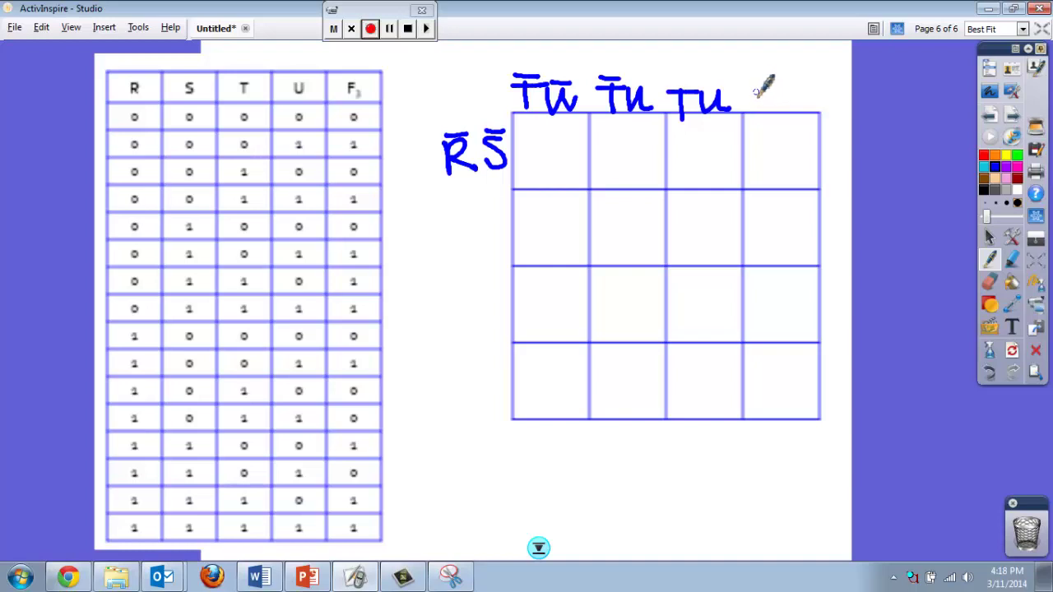
pyautogui.moveTo(796, 92)
pyautogui.mouseDown()
pyautogui.moveTo(818, 116)
pyautogui.moveTo(814, 80)
pyautogui.moveTo(774, 109)
pyautogui.mouseUp()
pyautogui.moveTo(761, 89); pyautogui.dragTo(788, 85)
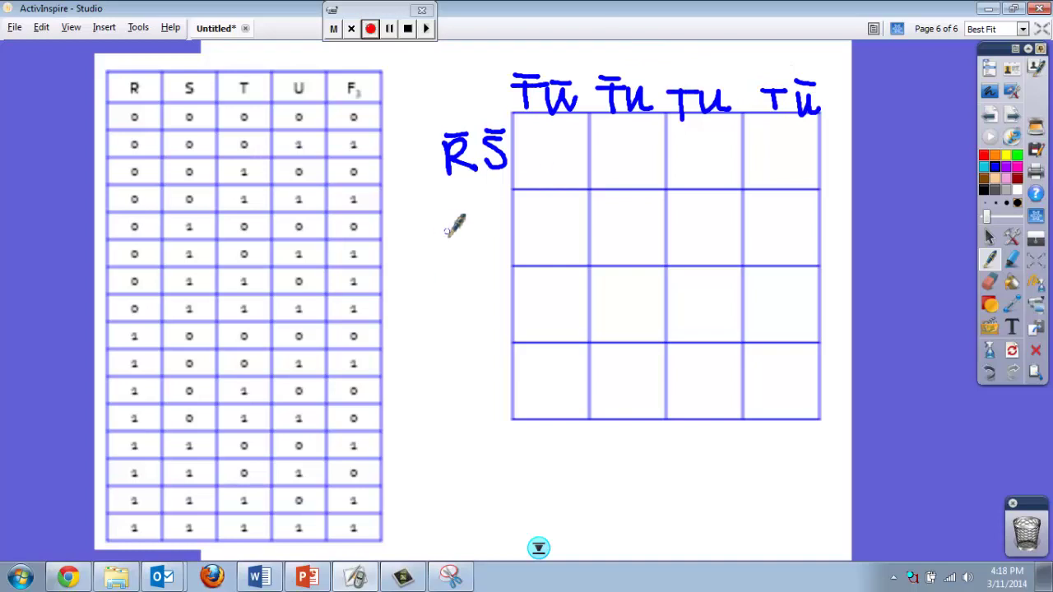
pyautogui.moveTo(441, 233); pyautogui.dragTo(442, 258)
pyautogui.moveTo(443, 235); pyautogui.dragTo(461, 254)
pyautogui.moveTo(431, 219)
pyautogui.mouseDown()
pyautogui.moveTo(467, 218)
pyautogui.moveTo(485, 233)
pyautogui.moveTo(473, 253)
pyautogui.mouseUp()
pyautogui.moveTo(458, 301)
pyautogui.mouseDown()
pyautogui.moveTo(458, 328)
pyautogui.moveTo(467, 314)
pyautogui.moveTo(483, 327)
pyautogui.mouseUp()
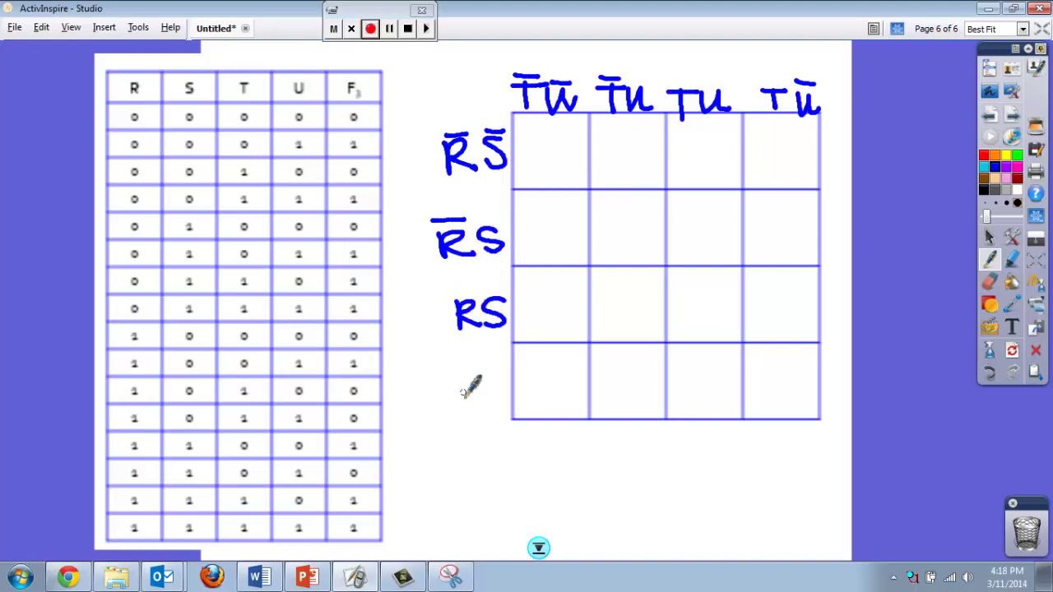
pyautogui.moveTo(463, 380)
pyautogui.mouseDown()
pyautogui.moveTo(462, 404)
pyautogui.moveTo(485, 406)
pyautogui.moveTo(514, 372)
pyautogui.mouseUp()
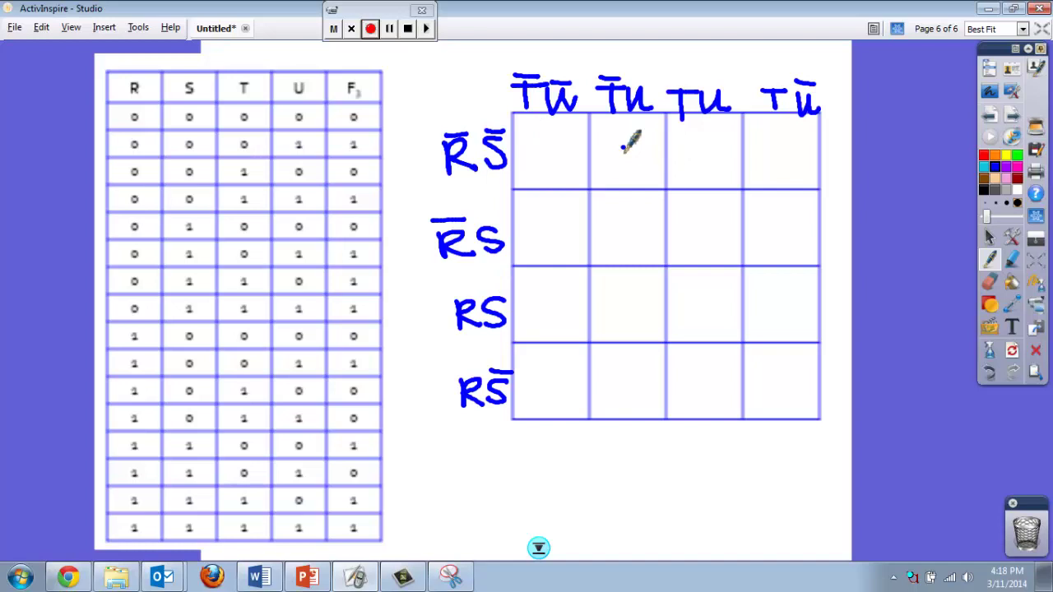
# Enter 1s in the nine cells matching the F3 rows equal to 1.
pyautogui.moveTo(621, 149); pyautogui.dragTo(622, 173)
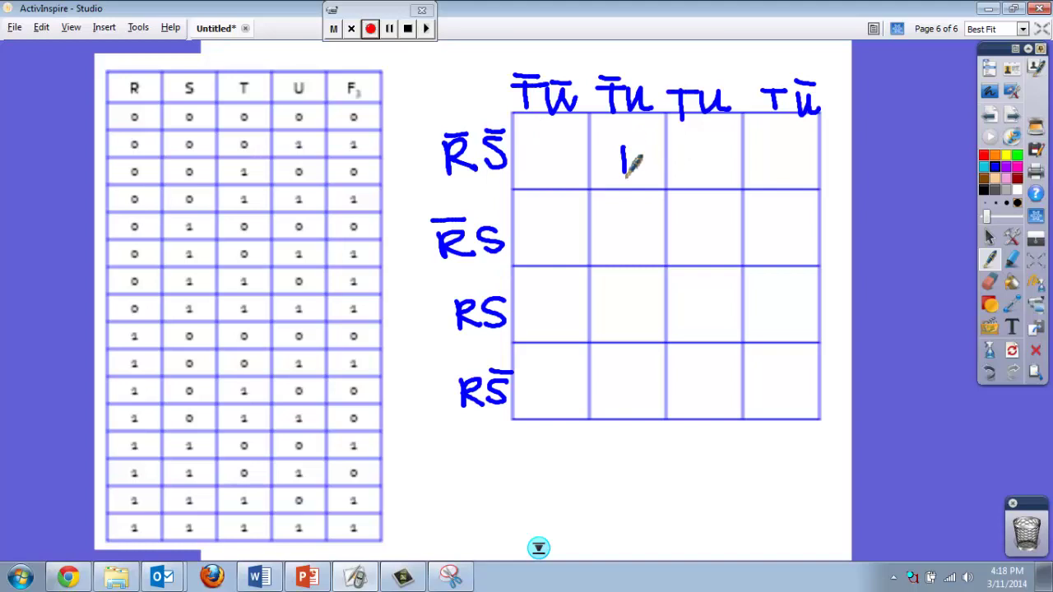
pyautogui.click(364, 143)
pyautogui.moveTo(700, 146); pyautogui.dragTo(701, 181)
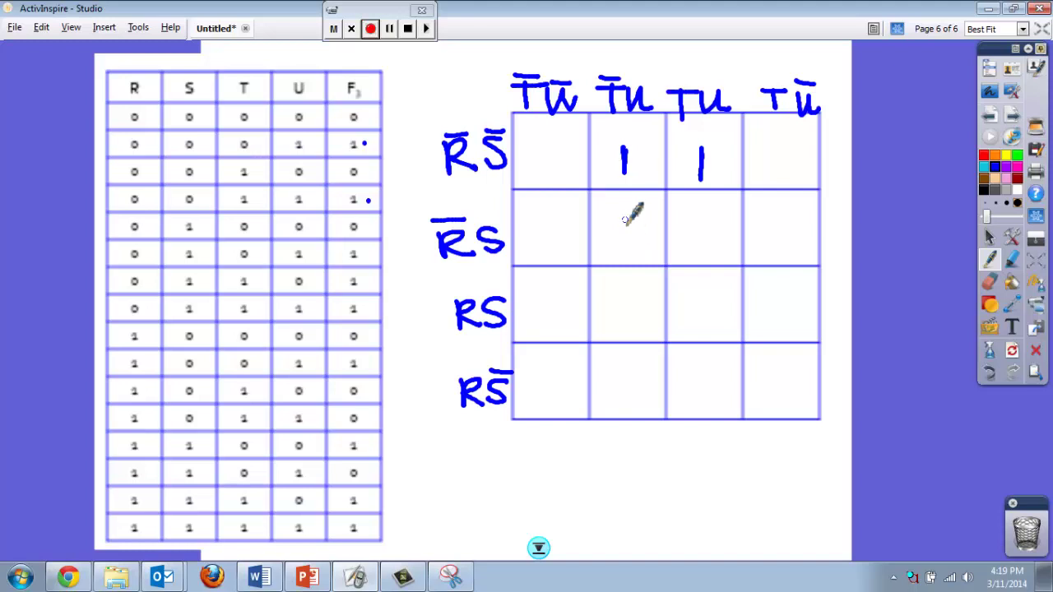
pyautogui.moveTo(625, 217); pyautogui.dragTo(626, 241)
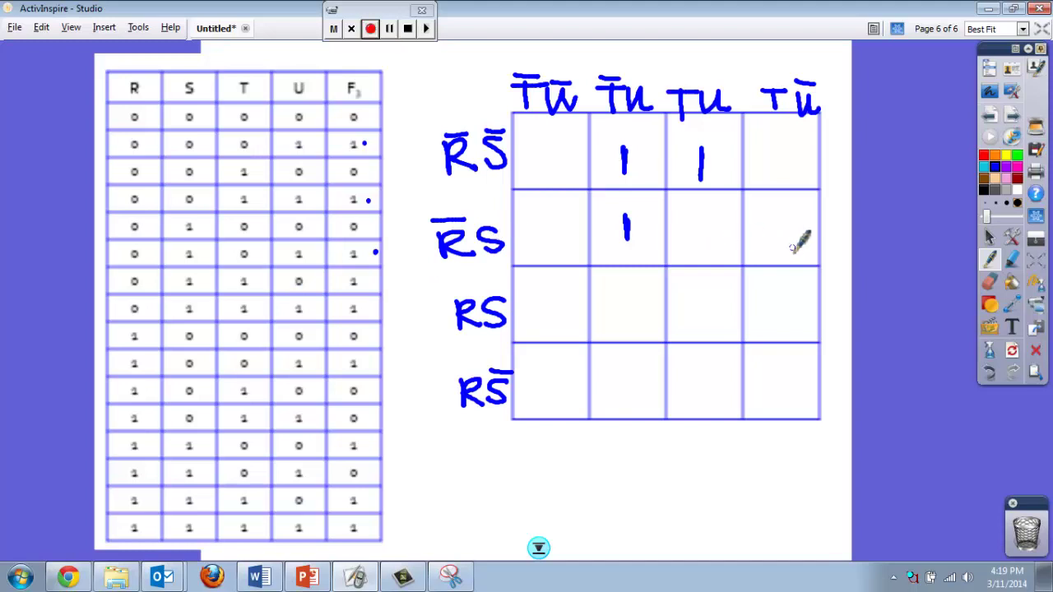
pyautogui.moveTo(776, 216); pyautogui.dragTo(777, 240)
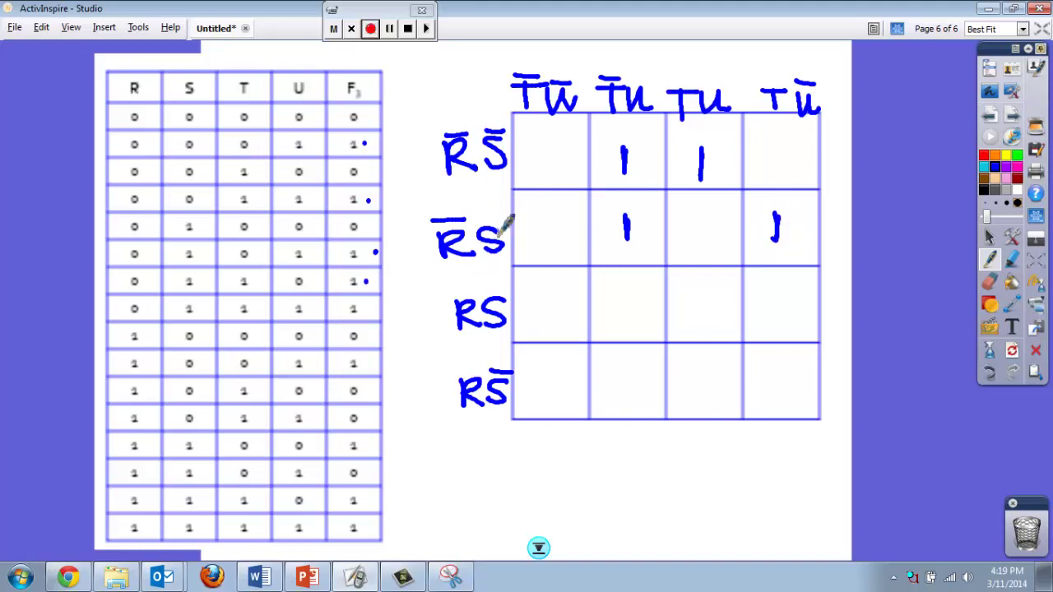
pyautogui.moveTo(700, 219); pyautogui.dragTo(700, 244)
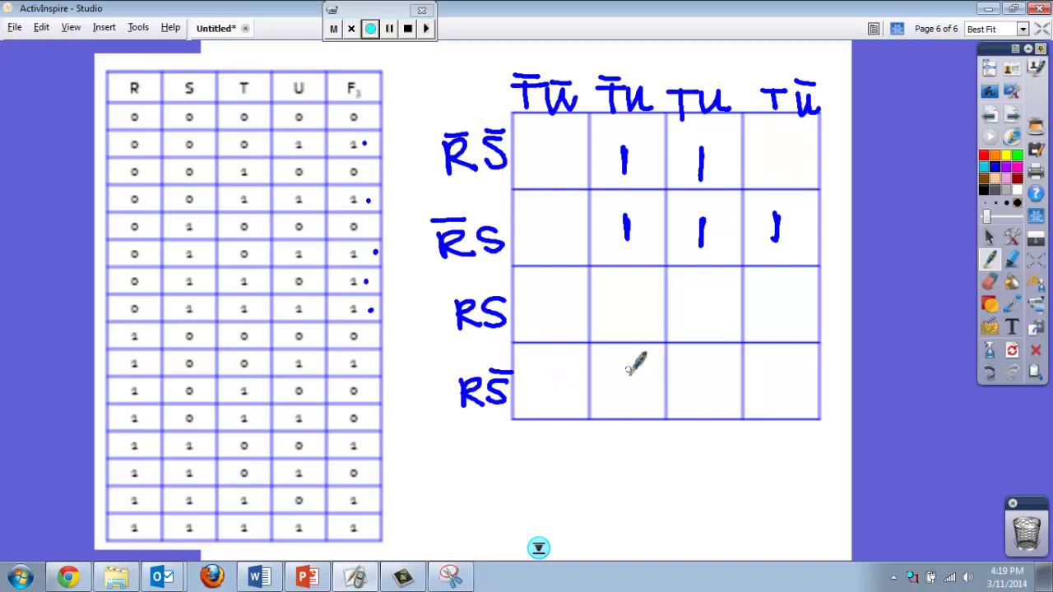
pyautogui.moveTo(625, 368); pyautogui.dragTo(627, 400)
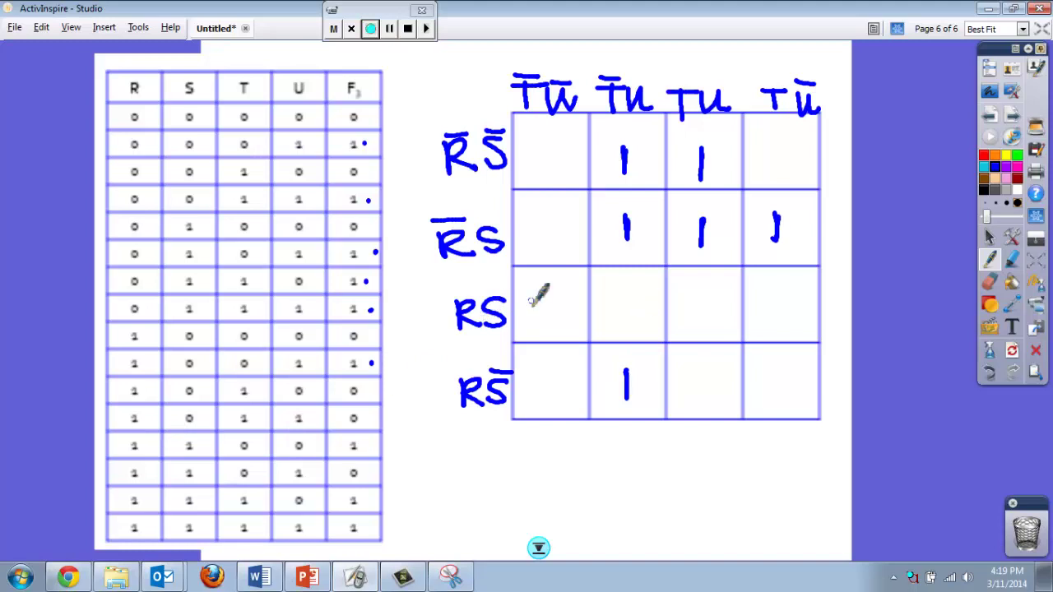
pyautogui.moveTo(541, 286); pyautogui.dragTo(541, 320)
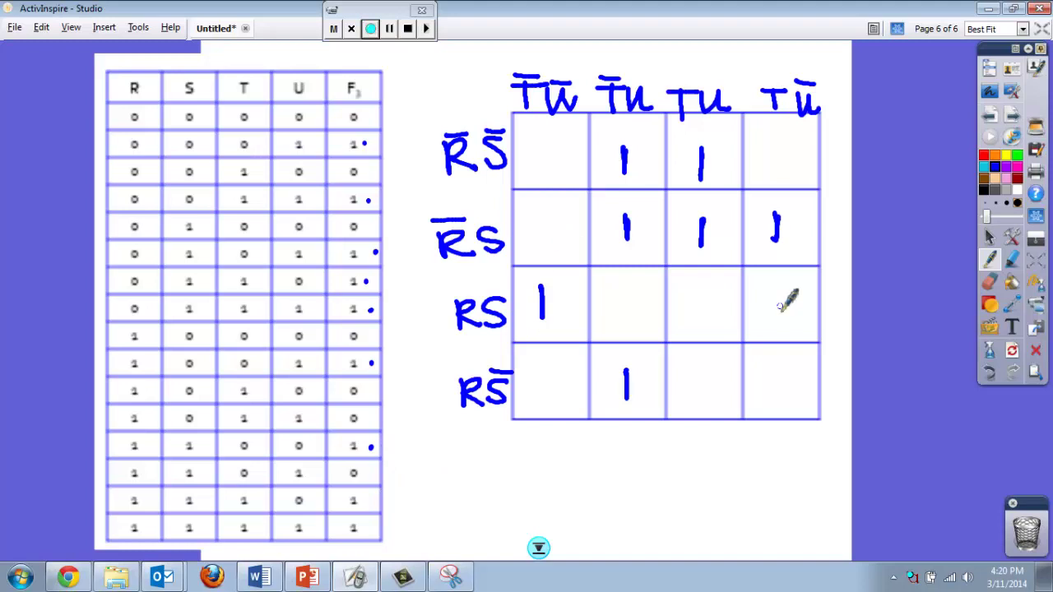
pyautogui.moveTo(777, 294); pyautogui.dragTo(776, 327)
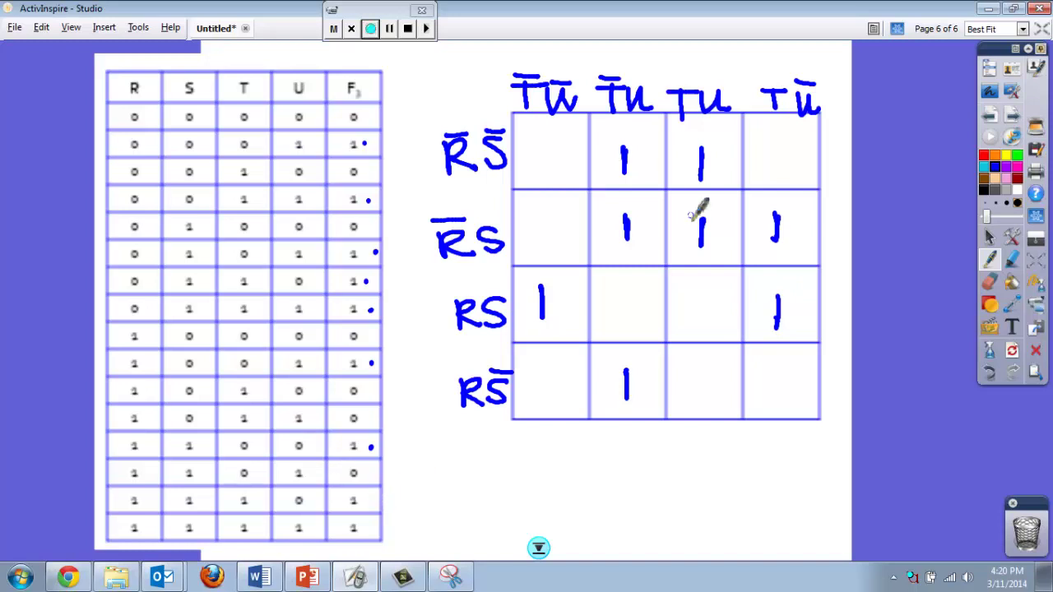
pyautogui.moveTo(696, 294); pyautogui.dragTo(696, 327)
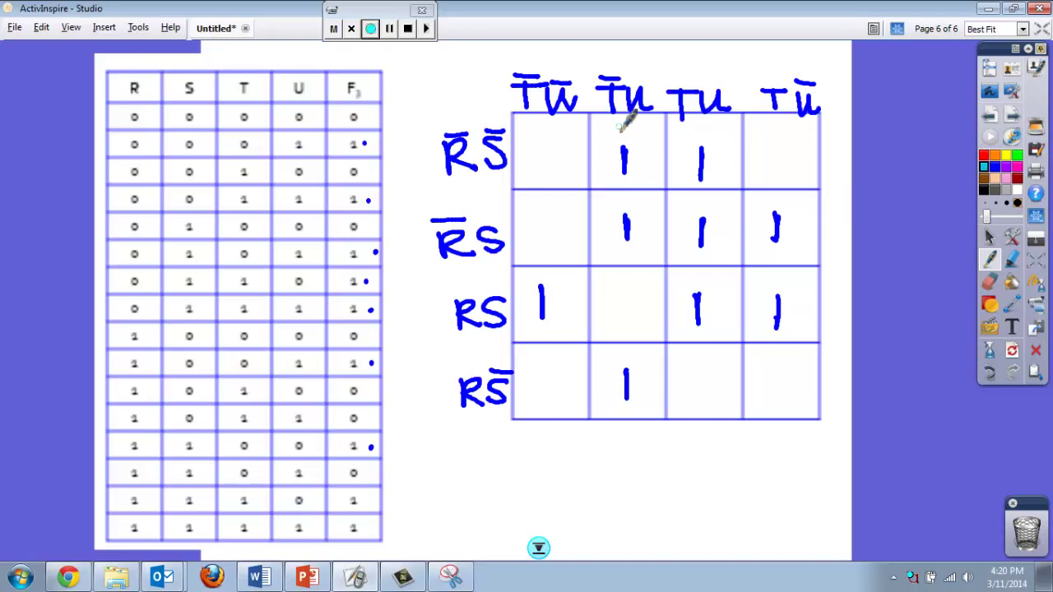
# Group the 1s with a cyan quad, a magenta quad, and green wraparound loops on the T̄U column and RS row.
pyautogui.moveTo(609, 127)
pyautogui.mouseDown()
pyautogui.moveTo(721, 132)
pyautogui.moveTo(728, 240)
pyautogui.moveTo(609, 245)
pyautogui.moveTo(610, 125)
pyautogui.mouseUp()
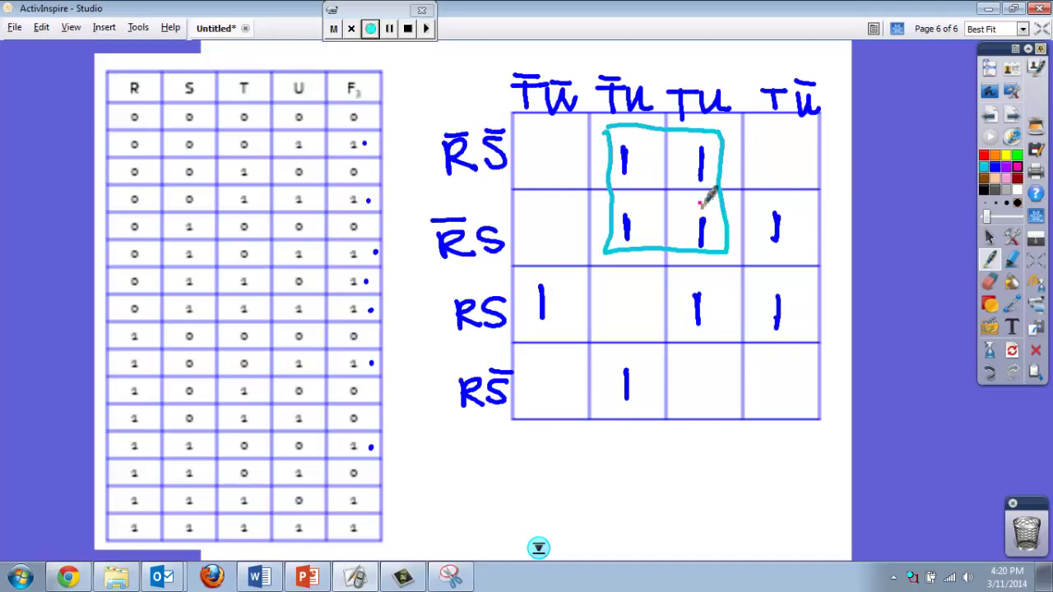
pyautogui.moveTo(689, 201)
pyautogui.mouseDown()
pyautogui.moveTo(805, 212)
pyautogui.moveTo(802, 333)
pyautogui.moveTo(673, 326)
pyautogui.moveTo(690, 202)
pyautogui.mouseUp()
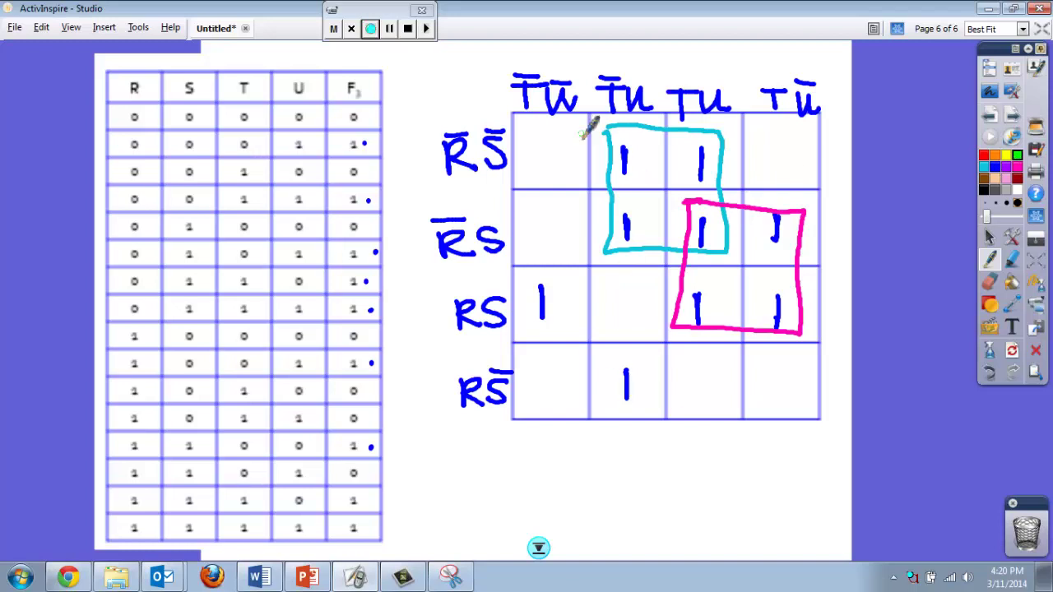
pyautogui.moveTo(607, 124)
pyautogui.mouseDown()
pyautogui.moveTo(622, 165)
pyautogui.moveTo(662, 156)
pyautogui.moveTo(658, 100)
pyautogui.mouseUp()
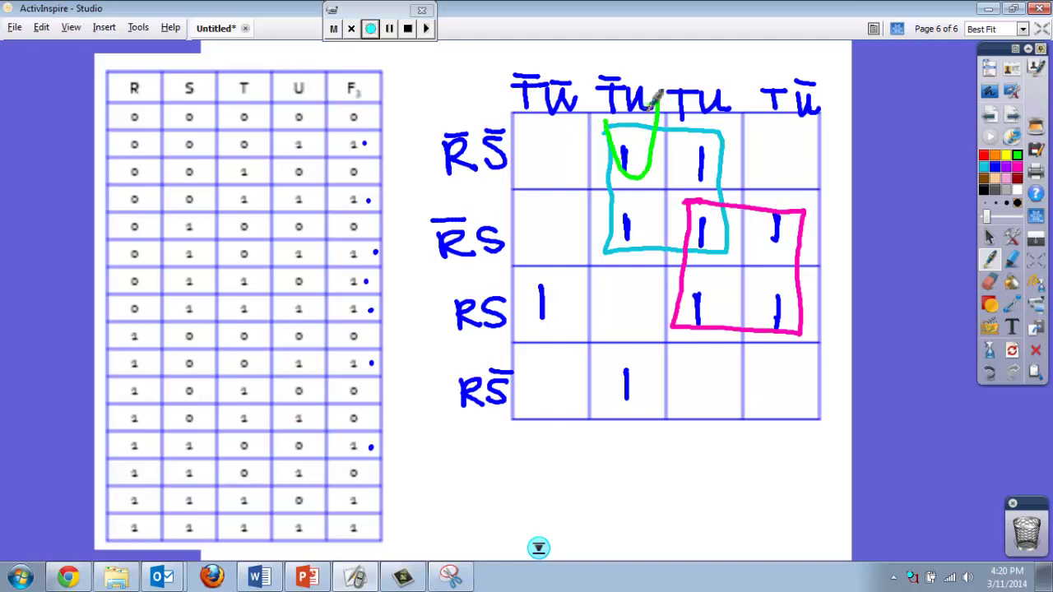
pyautogui.moveTo(603, 407)
pyautogui.mouseDown()
pyautogui.moveTo(614, 377)
pyautogui.moveTo(651, 403)
pyautogui.moveTo(650, 446)
pyautogui.mouseUp()
pyautogui.moveTo(519, 283)
pyautogui.mouseDown()
pyautogui.moveTo(568, 285)
pyautogui.moveTo(571, 334)
pyautogui.moveTo(477, 338)
pyautogui.mouseUp()
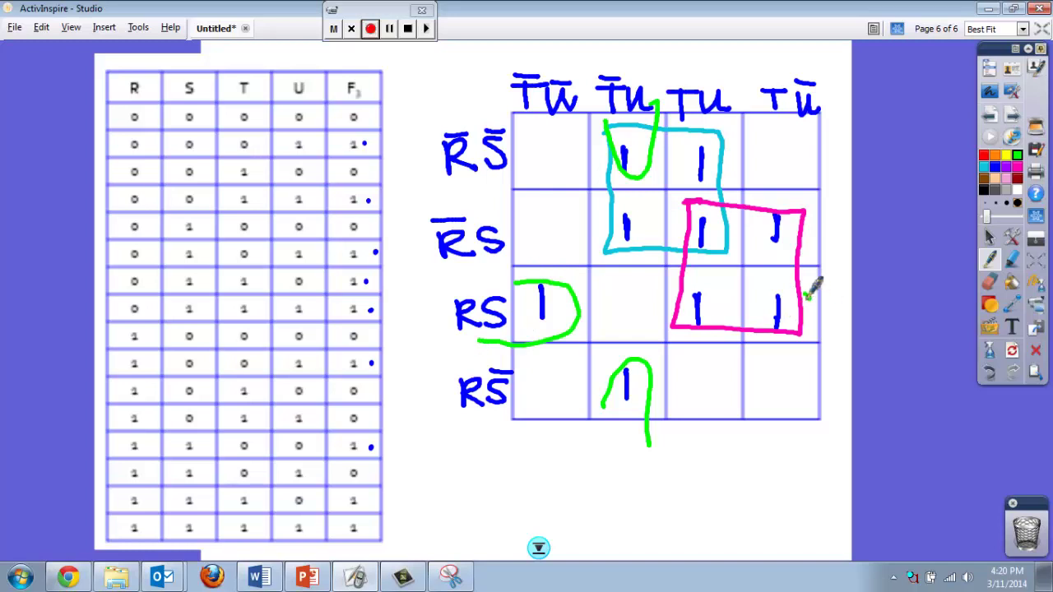
pyautogui.moveTo(809, 298)
pyautogui.mouseDown()
pyautogui.moveTo(754, 331)
pyautogui.moveTo(848, 356)
pyautogui.mouseUp()
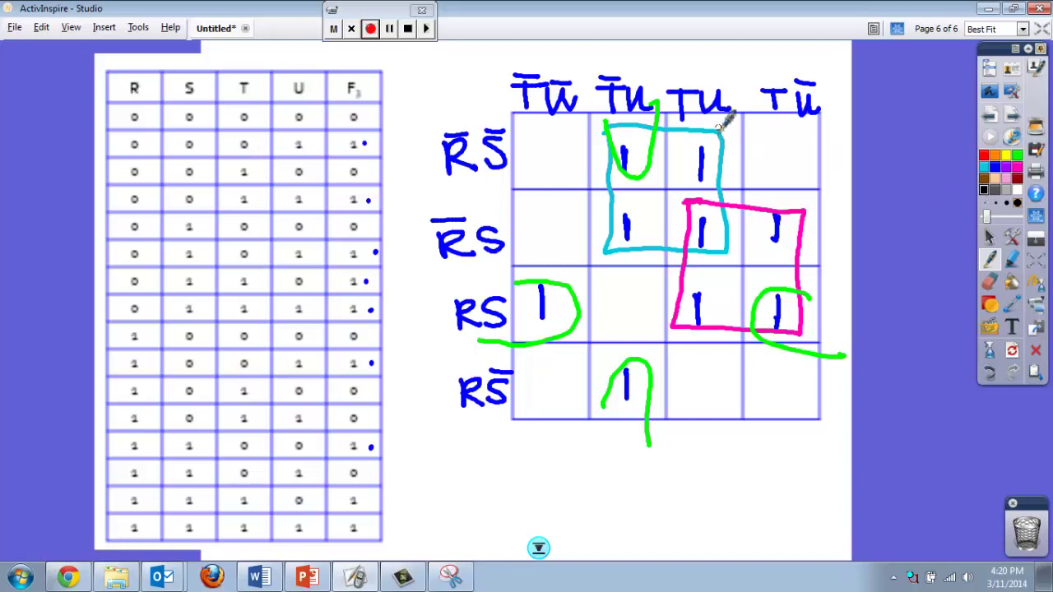
# Label the cyan group R̄U and the pink group ST with black leader lines.
pyautogui.moveTo(718, 137); pyautogui.dragTo(804, 80)
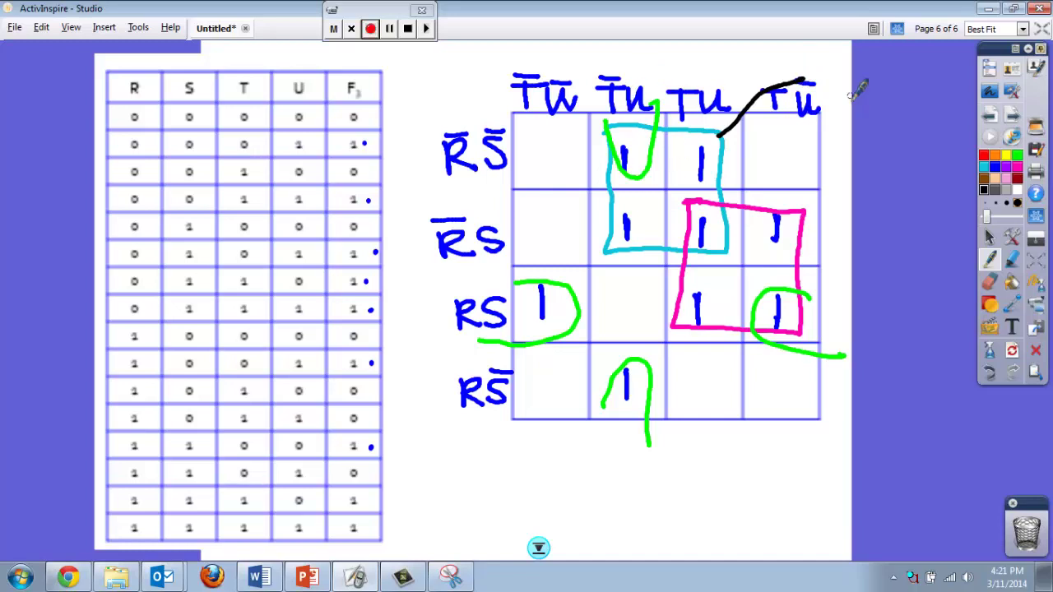
pyautogui.moveTo(814, 90)
pyautogui.mouseDown()
pyautogui.moveTo(825, 77)
pyautogui.moveTo(829, 89)
pyautogui.moveTo(823, 62)
pyautogui.moveTo(871, 93)
pyautogui.mouseUp()
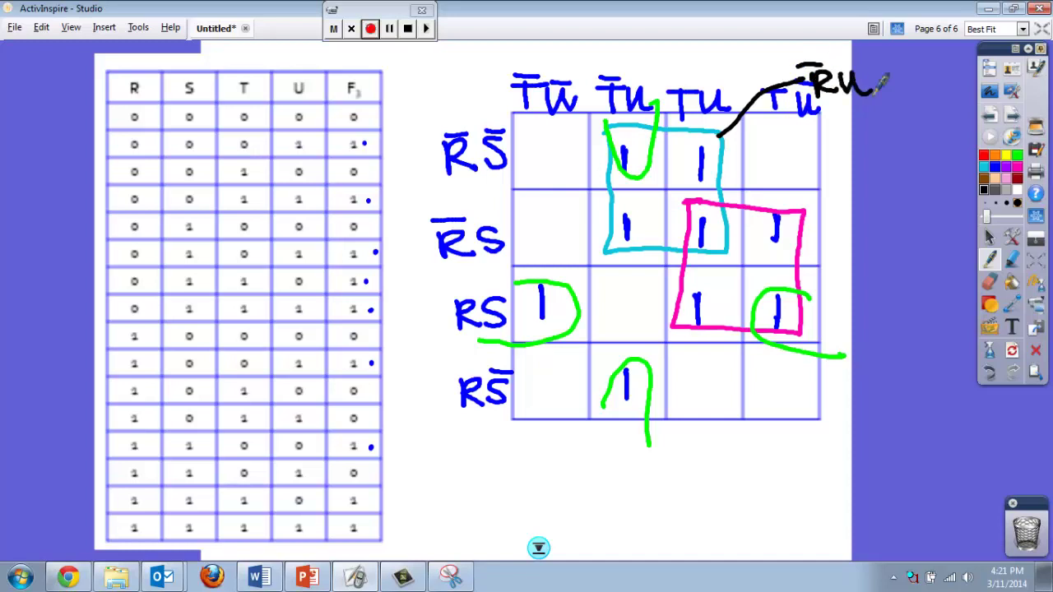
pyautogui.moveTo(798, 209); pyautogui.dragTo(888, 194)
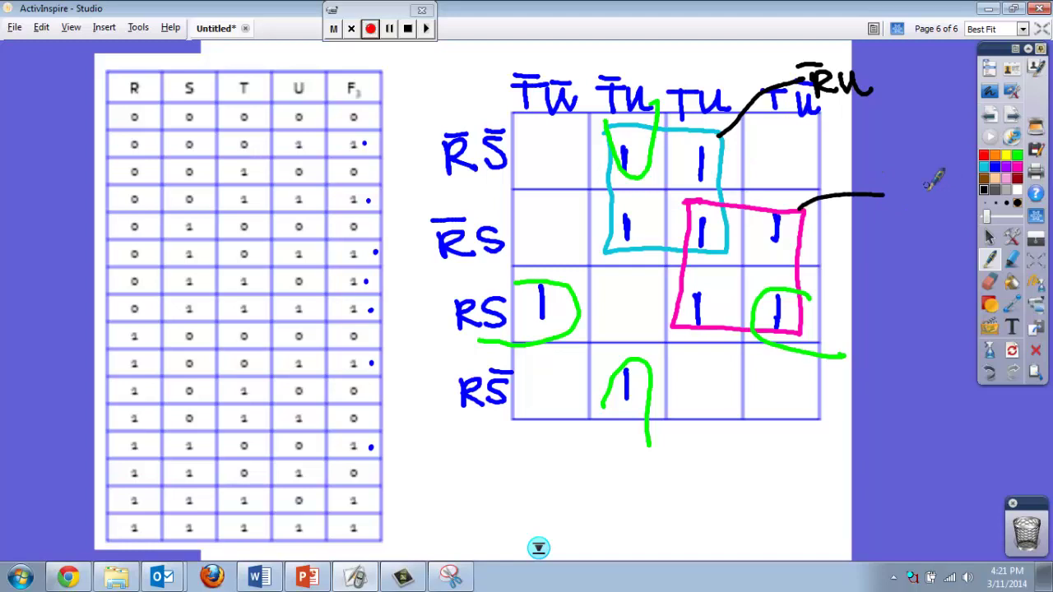
pyautogui.moveTo(925, 184); pyautogui.dragTo(923, 218)
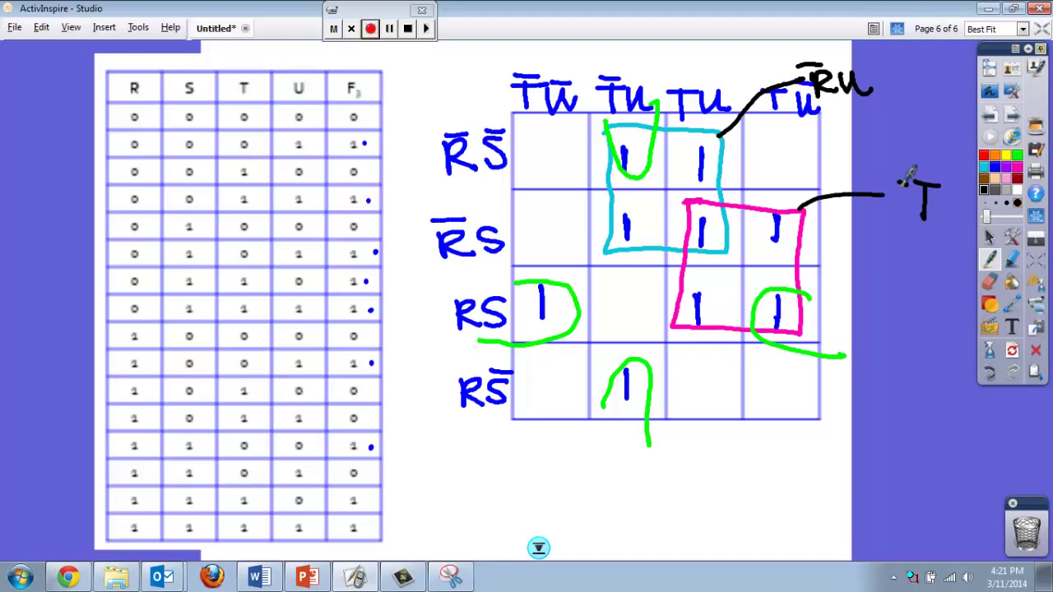
pyautogui.moveTo(904, 186); pyautogui.dragTo(885, 212)
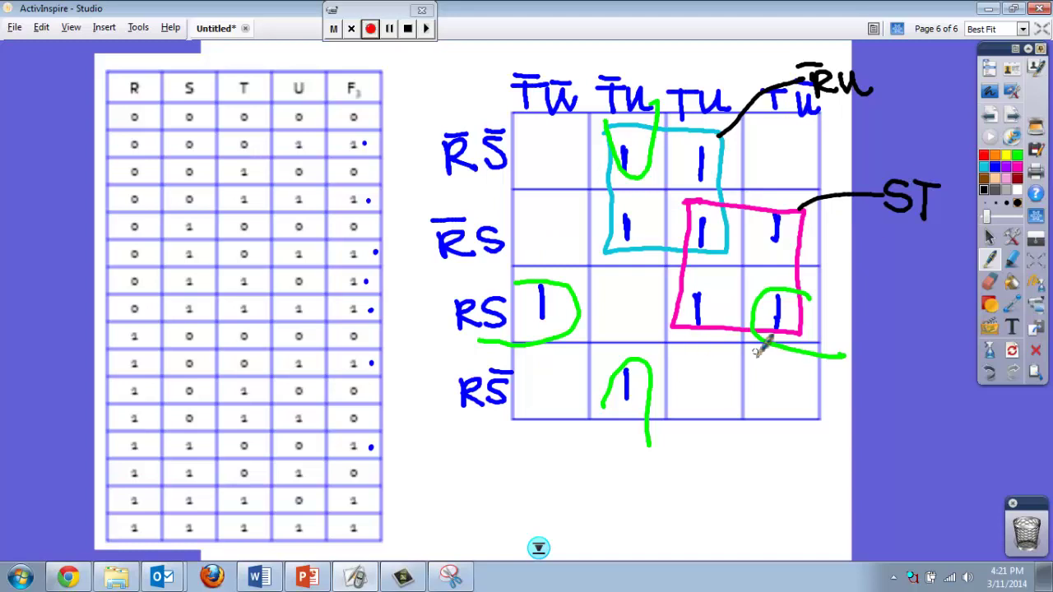
# Label the right green loop RSŪ and write S̄T̄U under the bottom loop, each with a leader line.
pyautogui.moveTo(817, 352); pyautogui.dragTo(912, 328)
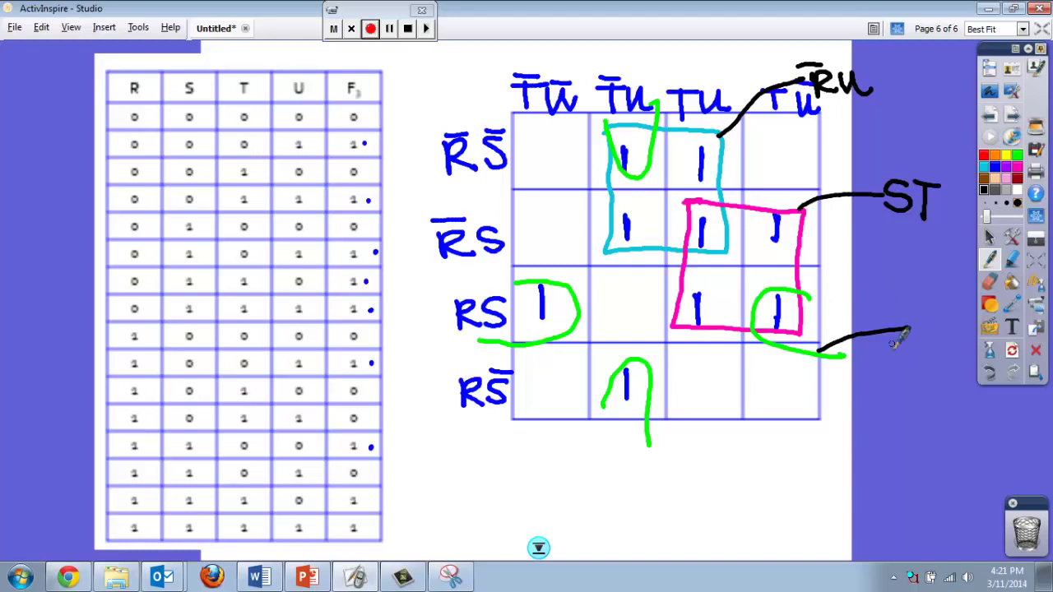
pyautogui.moveTo(890, 345)
pyautogui.mouseDown()
pyautogui.moveTo(915, 366)
pyautogui.moveTo(961, 335)
pyautogui.mouseUp()
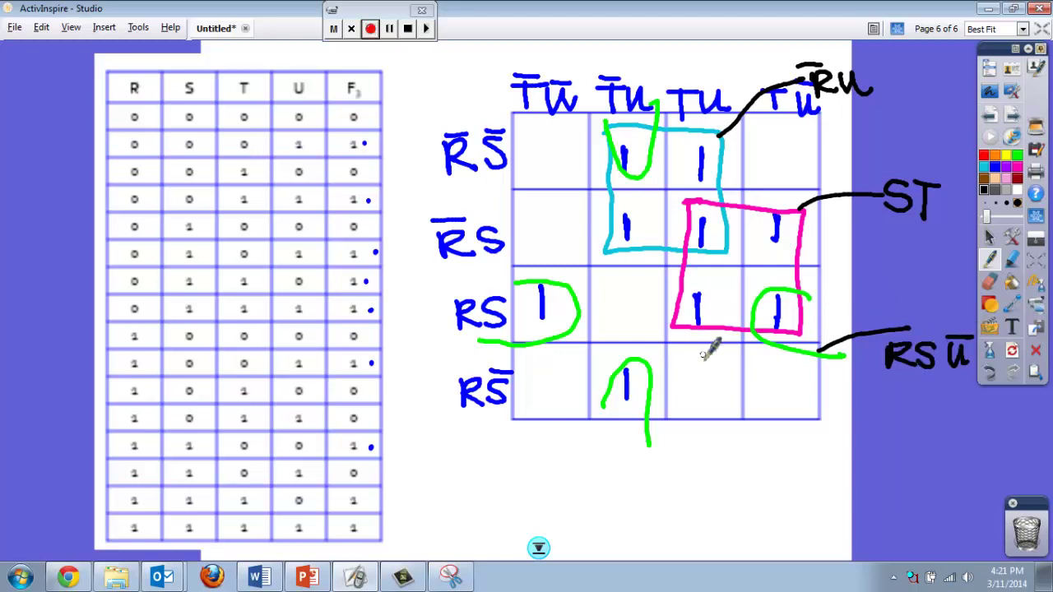
pyautogui.moveTo(645, 417)
pyautogui.mouseDown()
pyautogui.moveTo(671, 450)
pyautogui.moveTo(641, 467)
pyautogui.moveTo(635, 488)
pyautogui.moveTo(658, 458)
pyautogui.mouseUp()
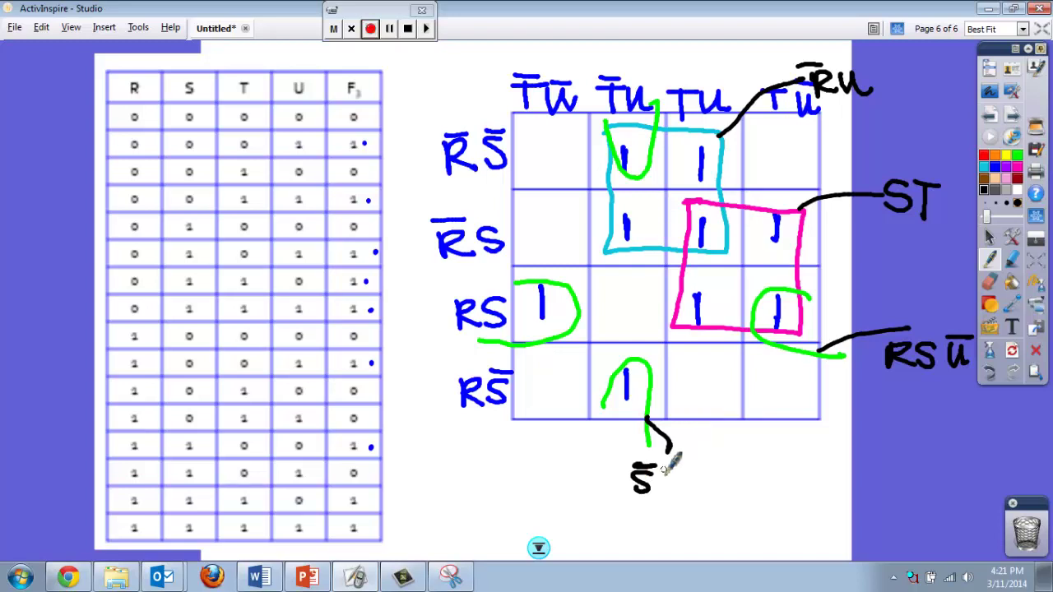
pyautogui.moveTo(660, 466)
pyautogui.mouseDown()
pyautogui.moveTo(668, 491)
pyautogui.moveTo(683, 457)
pyautogui.moveTo(693, 490)
pyautogui.moveTo(704, 471)
pyautogui.moveTo(719, 477)
pyautogui.mouseUp()
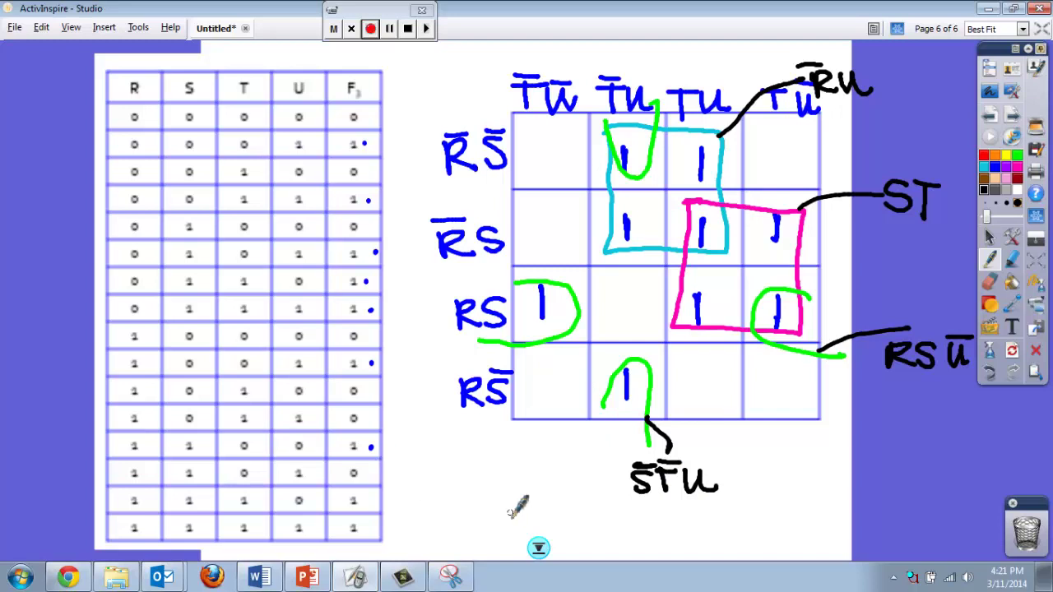
# Scroll down and write S̄T̄u + RSū + ST + beneath the grid.
pyautogui.click(538, 549)
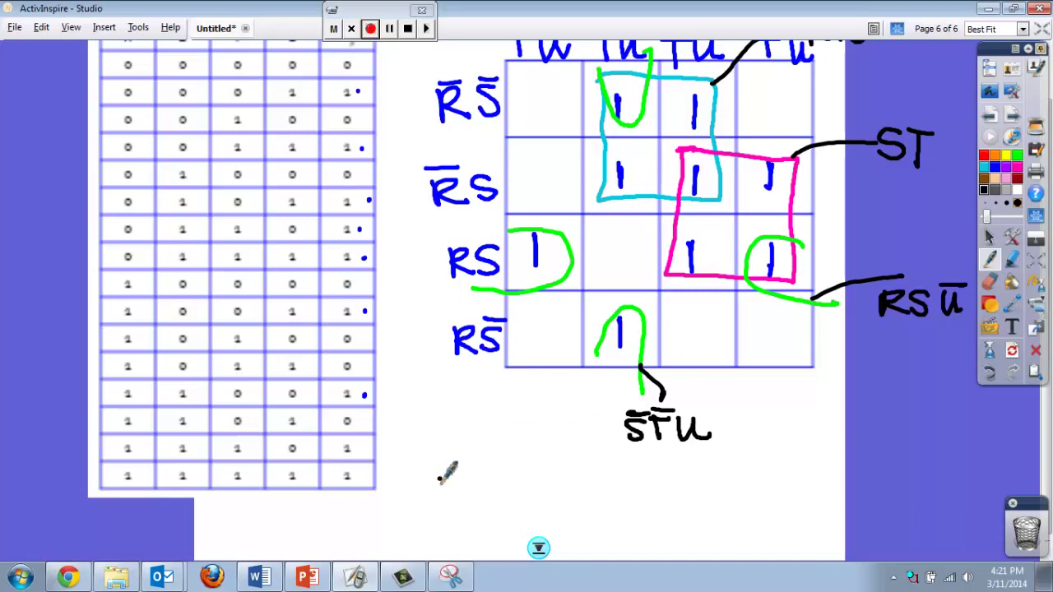
pyautogui.moveTo(442, 470)
pyautogui.mouseDown()
pyautogui.moveTo(443, 496)
pyautogui.moveTo(463, 502)
pyautogui.moveTo(475, 477)
pyautogui.moveTo(444, 463)
pyautogui.moveTo(474, 462)
pyautogui.moveTo(502, 500)
pyautogui.mouseUp()
pyautogui.moveTo(529, 466)
pyautogui.mouseDown()
pyautogui.moveTo(526, 489)
pyautogui.moveTo(576, 498)
pyautogui.mouseUp()
pyautogui.moveTo(601, 476)
pyautogui.mouseDown()
pyautogui.moveTo(586, 496)
pyautogui.moveTo(614, 493)
pyautogui.moveTo(626, 482)
pyautogui.moveTo(622, 470)
pyautogui.moveTo(652, 482)
pyautogui.moveTo(646, 490)
pyautogui.moveTo(703, 497)
pyautogui.moveTo(732, 470)
pyautogui.moveTo(727, 496)
pyautogui.mouseUp()
pyautogui.moveTo(721, 480); pyautogui.dragTo(752, 474)
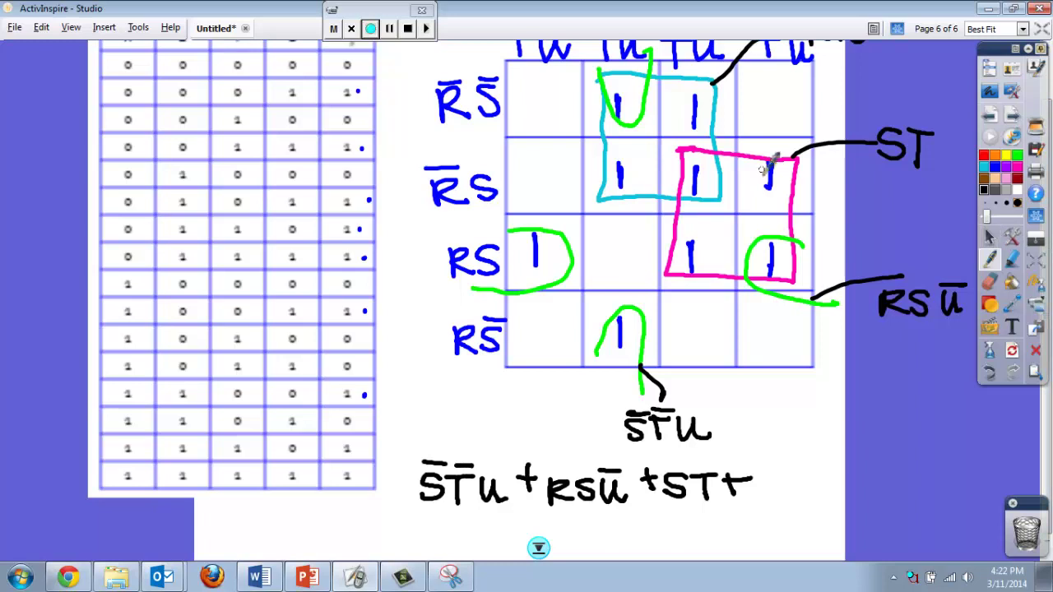
# Add the R̄u term so the expression reads S̄T̄u + RSū + ST + R̄u = F.
pyautogui.click(989, 238)
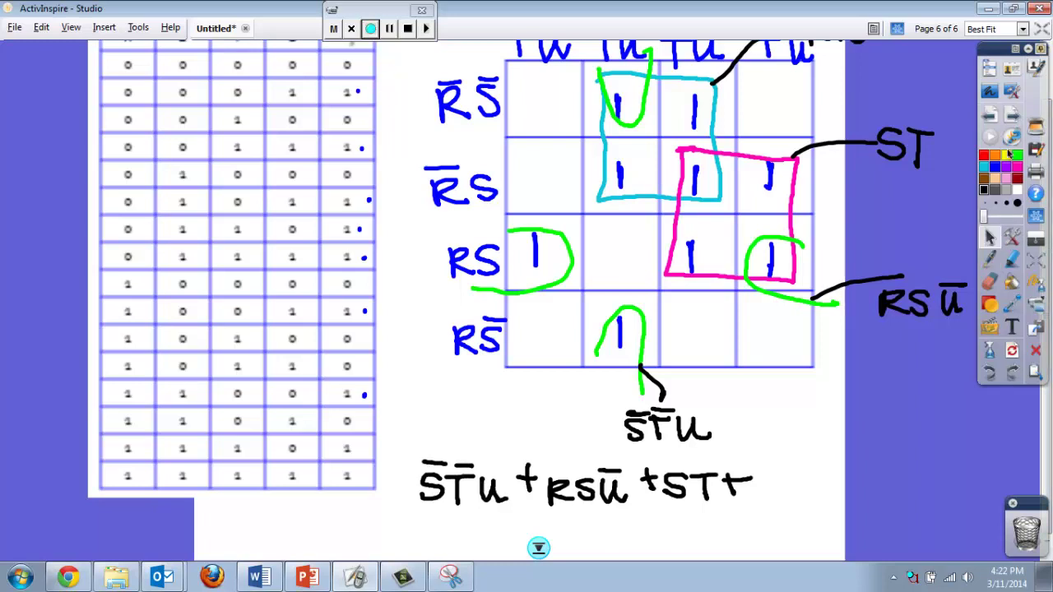
pyautogui.moveTo(1003, 53); pyautogui.dragTo(944, 69)
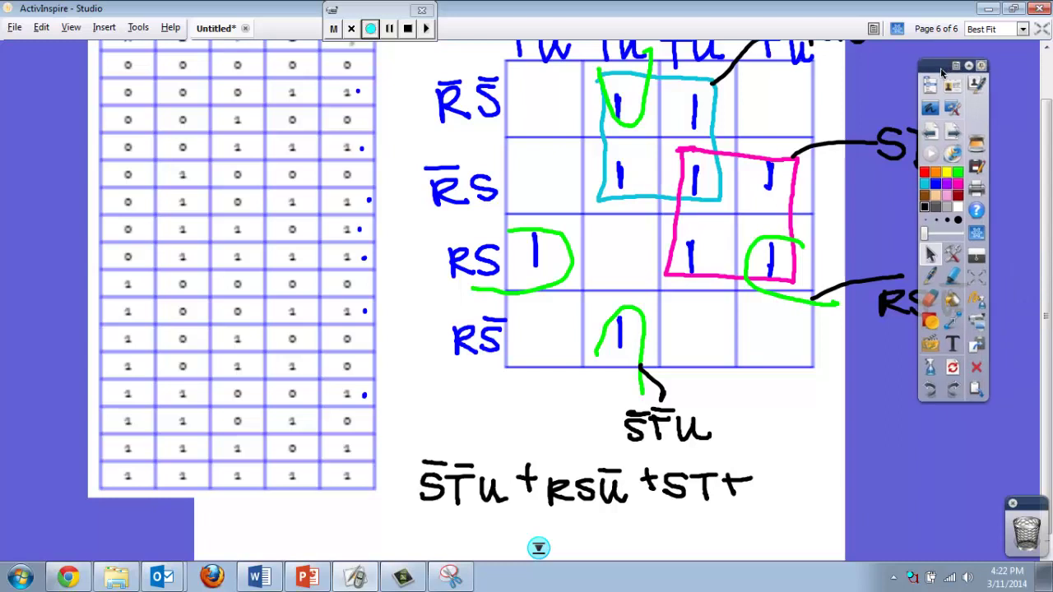
pyautogui.scroll(1, 538, 547)
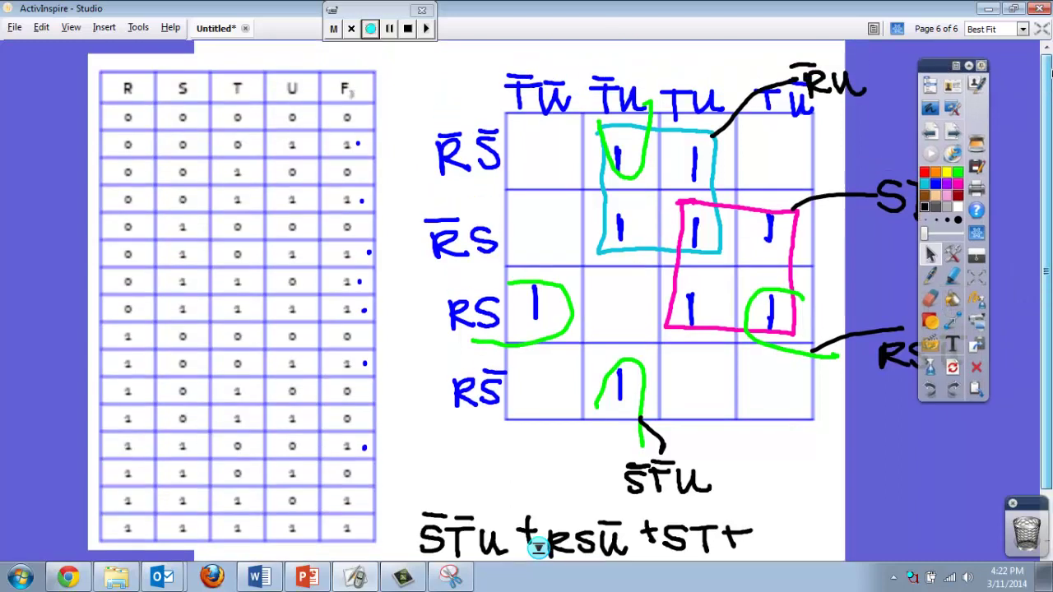
pyautogui.scroll(-2, 539, 547)
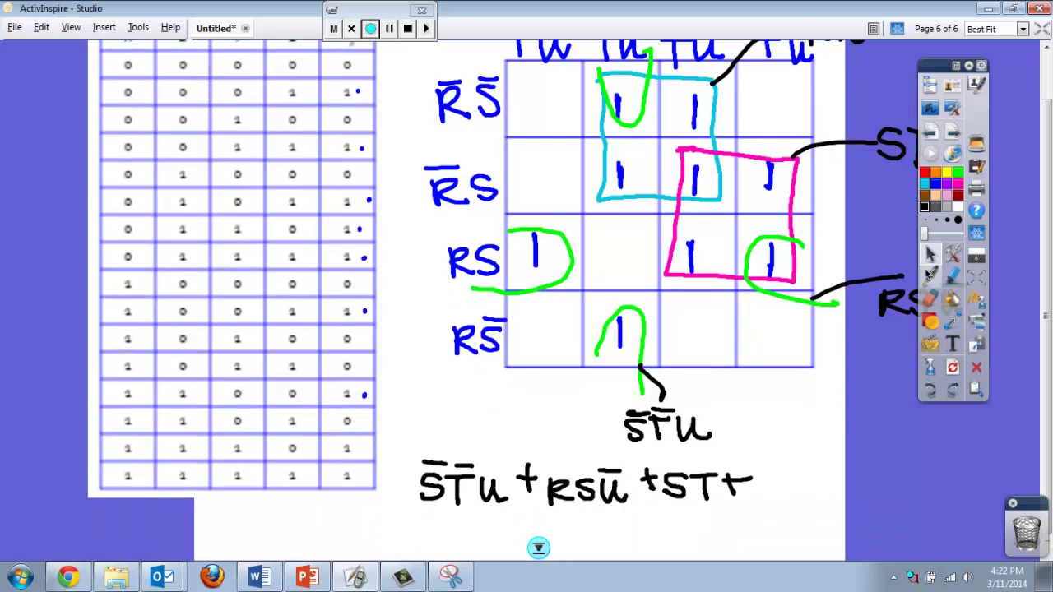
pyautogui.click(930, 276)
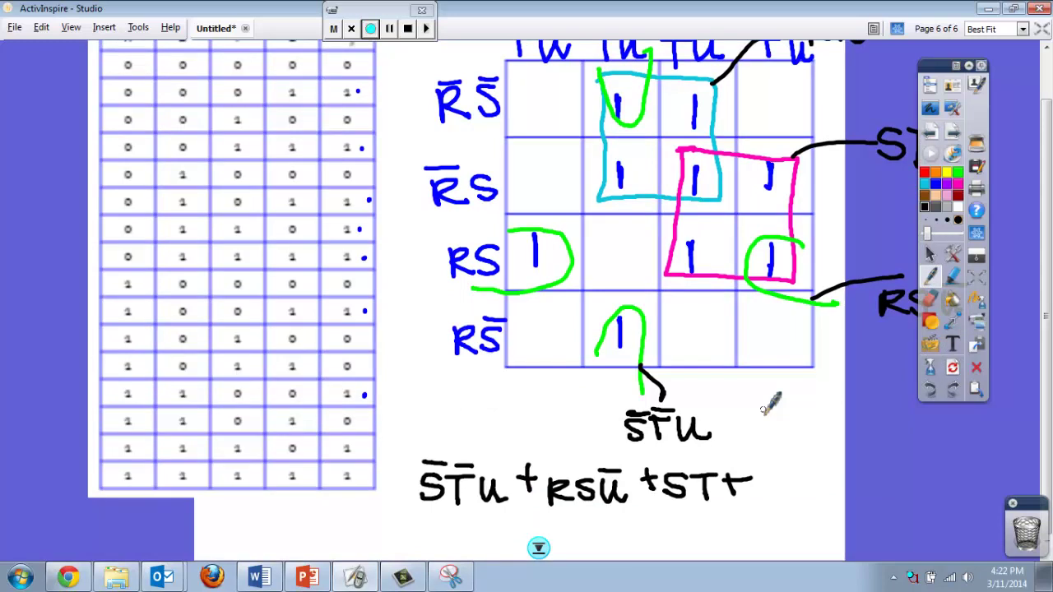
pyautogui.moveTo(766, 455)
pyautogui.mouseDown()
pyautogui.moveTo(767, 489)
pyautogui.moveTo(775, 473)
pyautogui.moveTo(791, 489)
pyautogui.moveTo(792, 445)
pyautogui.moveTo(823, 451)
pyautogui.moveTo(837, 489)
pyautogui.moveTo(856, 460)
pyautogui.moveTo(736, 425)
pyautogui.moveTo(506, 418)
pyautogui.moveTo(432, 428)
pyautogui.moveTo(434, 494)
pyautogui.moveTo(625, 526)
pyautogui.moveTo(905, 537)
pyautogui.moveTo(910, 448)
pyautogui.mouseUp()
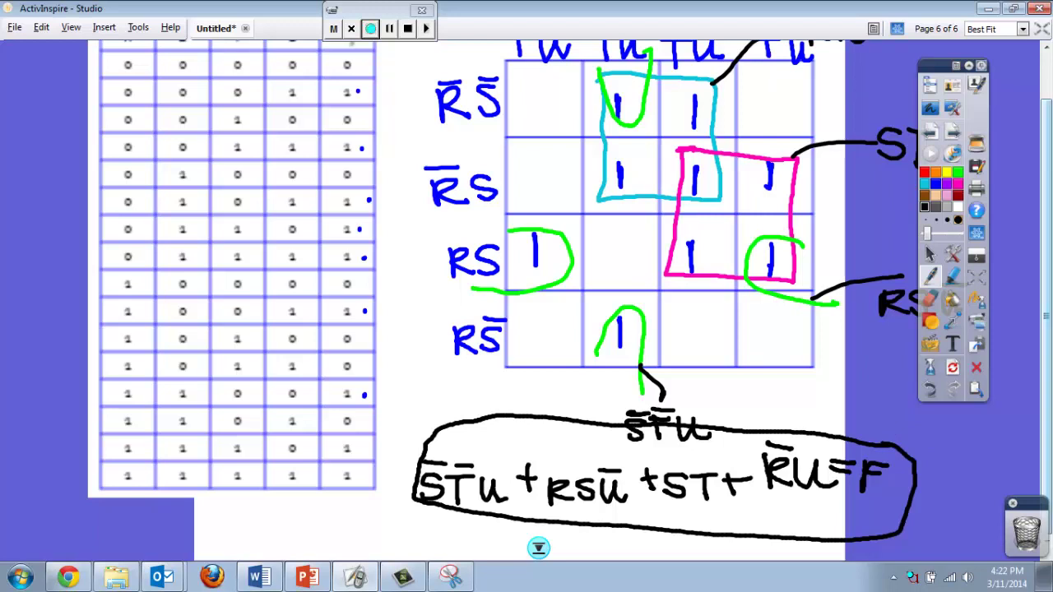
# Clear all handwriting, then label the first row ĀB̄ and the first column C̄D̄.
pyautogui.hotkey('ctrl', 'e')
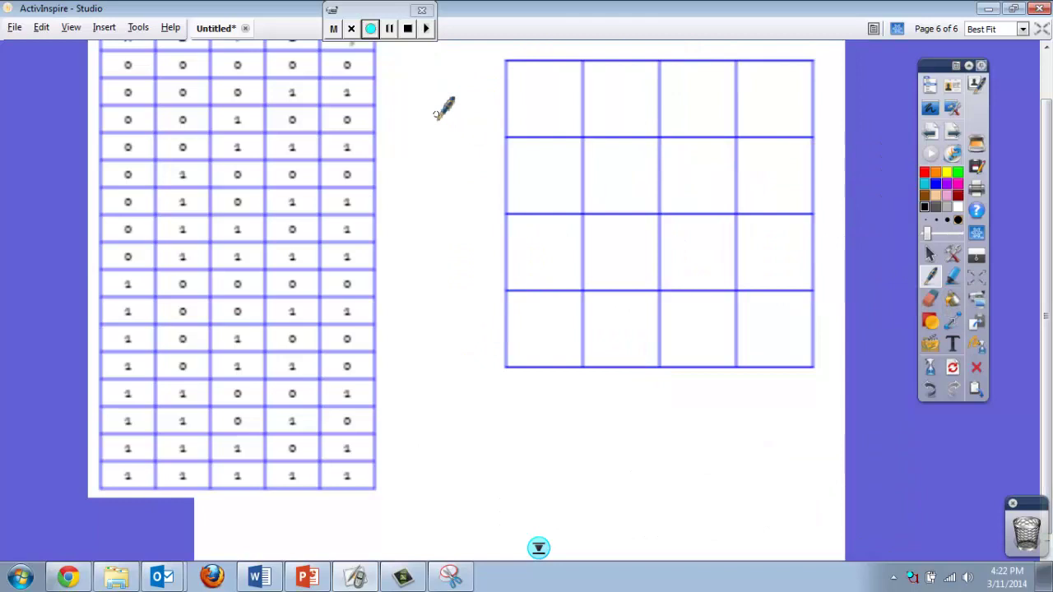
pyautogui.moveTo(439, 92)
pyautogui.mouseDown()
pyautogui.moveTo(427, 128)
pyautogui.moveTo(450, 125)
pyautogui.moveTo(451, 90)
pyautogui.moveTo(463, 125)
pyautogui.moveTo(491, 83)
pyautogui.mouseUp()
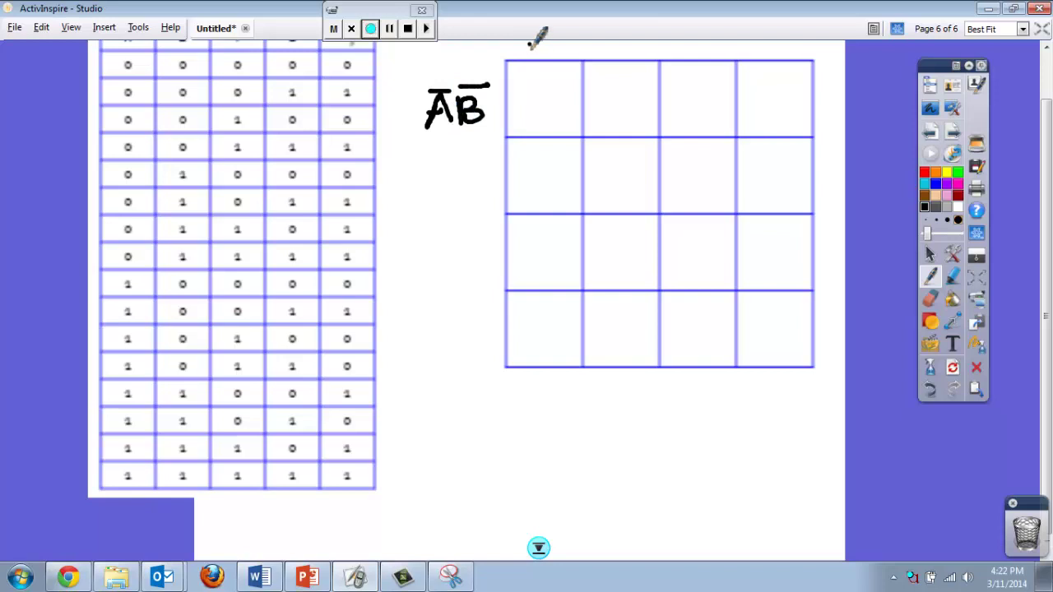
pyautogui.moveTo(531, 44)
pyautogui.mouseDown()
pyautogui.moveTo(530, 64)
pyautogui.moveTo(564, 66)
pyautogui.mouseUp()
pyautogui.moveTo(996, 181); pyautogui.dragTo(1038, 185)
pyautogui.scroll(2, 1020, 183)
pyautogui.moveTo(510, 83)
pyautogui.mouseDown()
pyautogui.moveTo(570, 88)
pyautogui.moveTo(612, 110)
pyautogui.moveTo(613, 80)
pyautogui.moveTo(629, 110)
pyautogui.mouseUp()
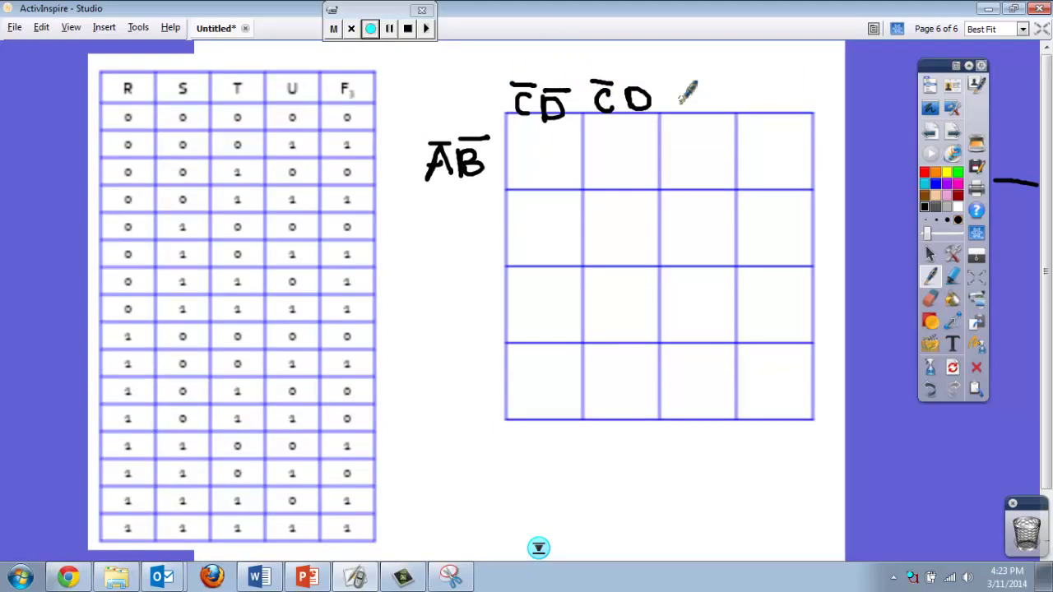
# Label the third column CD, correcting a wrong CD̄, and the fourth column CD̄.
pyautogui.moveTo(695, 91); pyautogui.dragTo(705, 115)
pyautogui.moveTo(705, 90)
pyautogui.mouseDown()
pyautogui.moveTo(730, 97)
pyautogui.moveTo(709, 115)
pyautogui.mouseUp()
pyautogui.moveTo(698, 81); pyautogui.dragTo(731, 79)
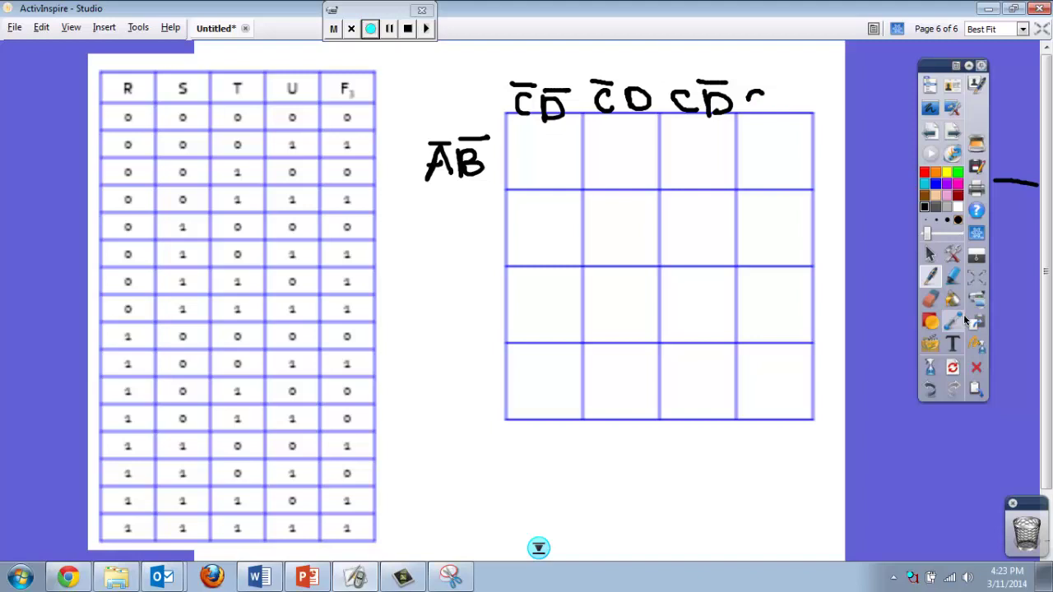
pyautogui.click(930, 299)
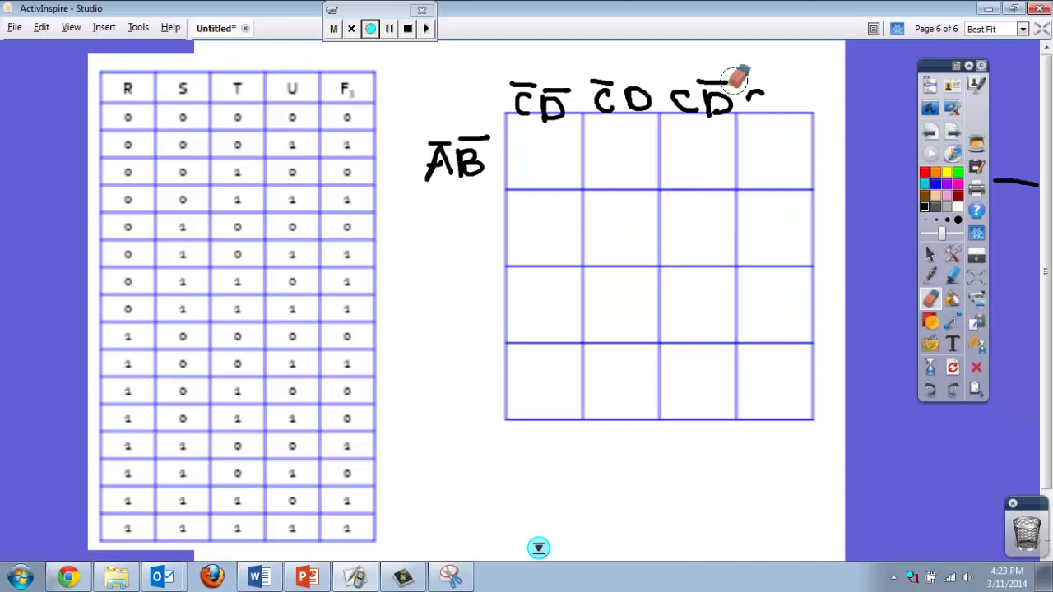
pyautogui.moveTo(736, 79)
pyautogui.mouseDown()
pyautogui.moveTo(691, 94)
pyautogui.moveTo(761, 101)
pyautogui.moveTo(749, 100)
pyautogui.mouseUp()
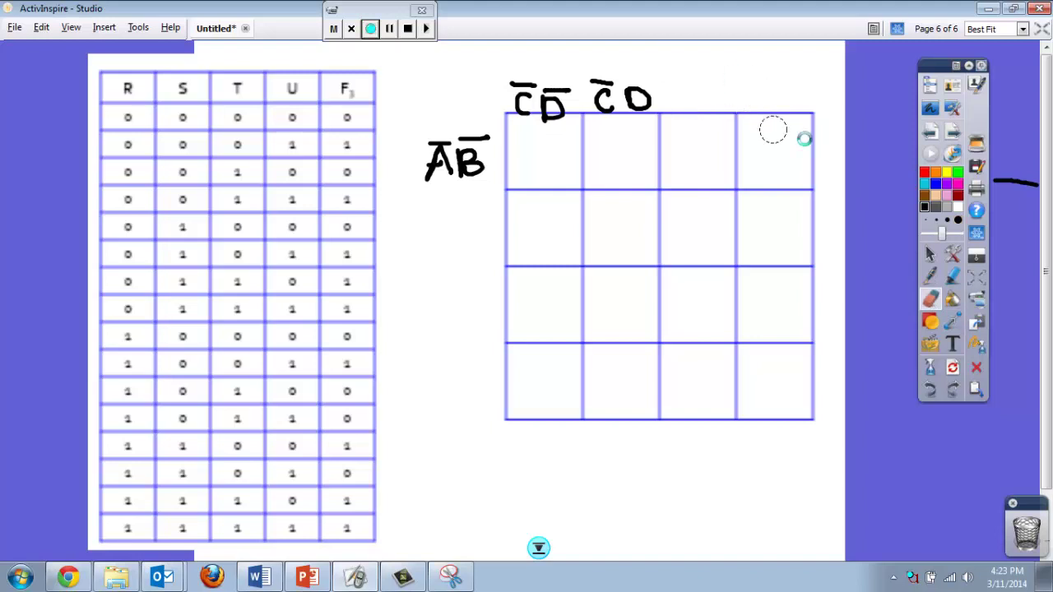
pyautogui.click(931, 277)
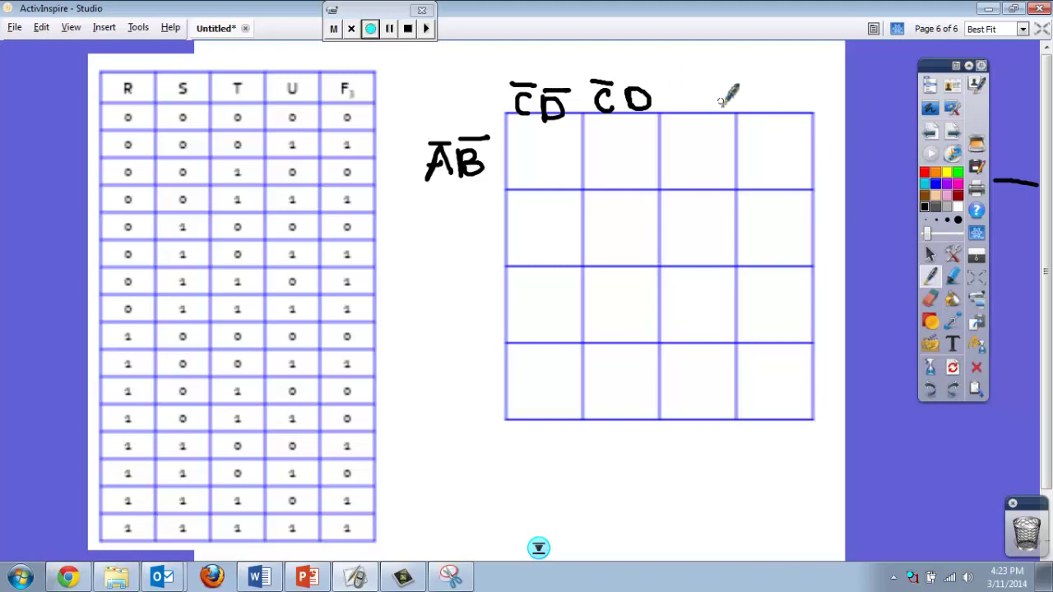
pyautogui.moveTo(716, 90)
pyautogui.mouseDown()
pyautogui.moveTo(726, 97)
pyautogui.moveTo(719, 119)
pyautogui.moveTo(706, 116)
pyautogui.mouseUp()
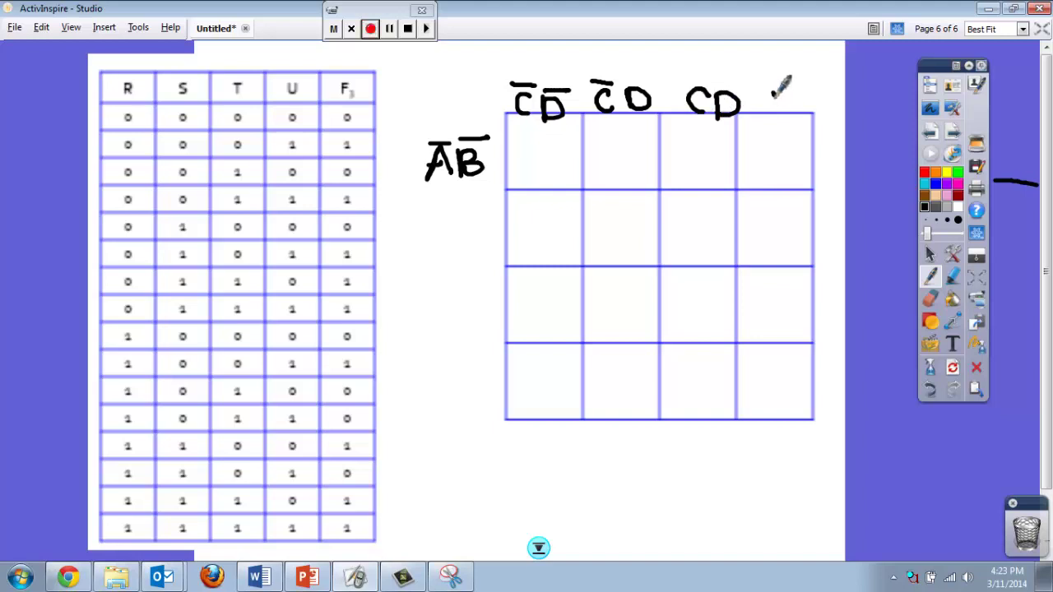
pyautogui.moveTo(775, 91)
pyautogui.mouseDown()
pyautogui.moveTo(774, 113)
pyautogui.moveTo(806, 97)
pyautogui.moveTo(779, 116)
pyautogui.mouseUp()
pyautogui.moveTo(778, 83); pyautogui.dragTo(802, 81)
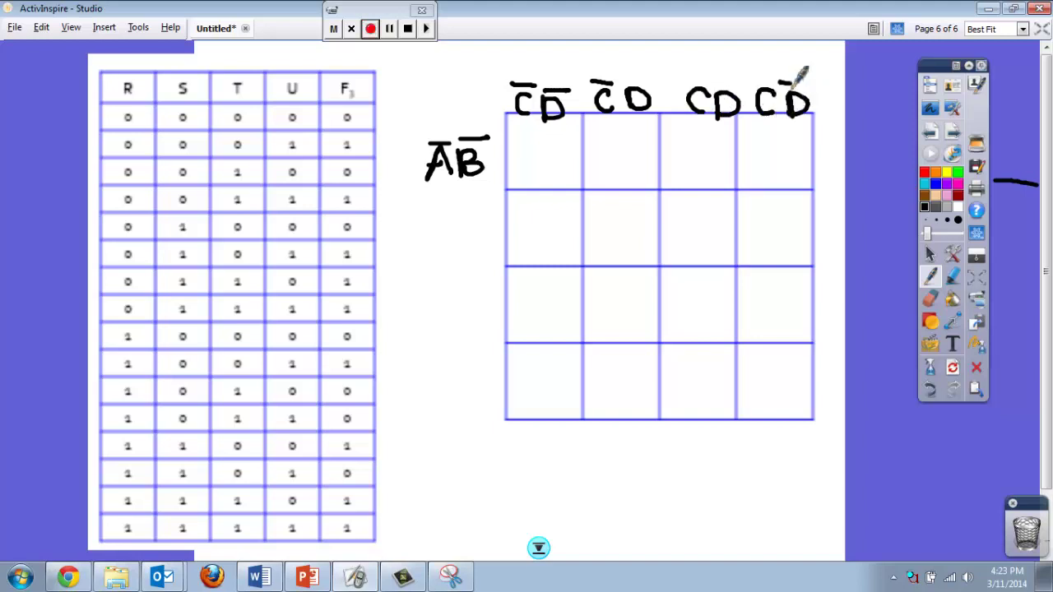
# Label rows ĀB, AB and AB̄, then nudge the truth table and grid slightly right.
pyautogui.moveTo(427, 257)
pyautogui.mouseDown()
pyautogui.moveTo(437, 224)
pyautogui.moveTo(450, 257)
pyautogui.moveTo(449, 221)
pyautogui.mouseUp()
pyautogui.moveTo(465, 232)
pyautogui.mouseDown()
pyautogui.moveTo(466, 255)
pyautogui.moveTo(485, 239)
pyautogui.moveTo(467, 255)
pyautogui.mouseUp()
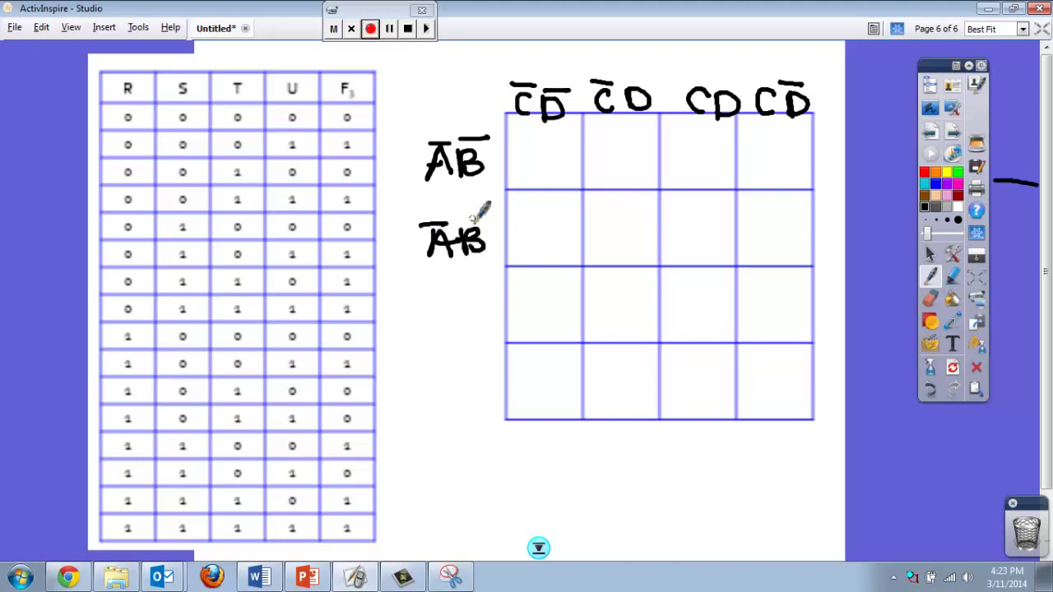
pyautogui.moveTo(431, 331)
pyautogui.mouseDown()
pyautogui.moveTo(442, 300)
pyautogui.moveTo(455, 331)
pyautogui.mouseUp()
pyautogui.moveTo(435, 319)
pyautogui.mouseDown()
pyautogui.moveTo(466, 331)
pyautogui.moveTo(478, 323)
pyautogui.moveTo(467, 330)
pyautogui.mouseUp()
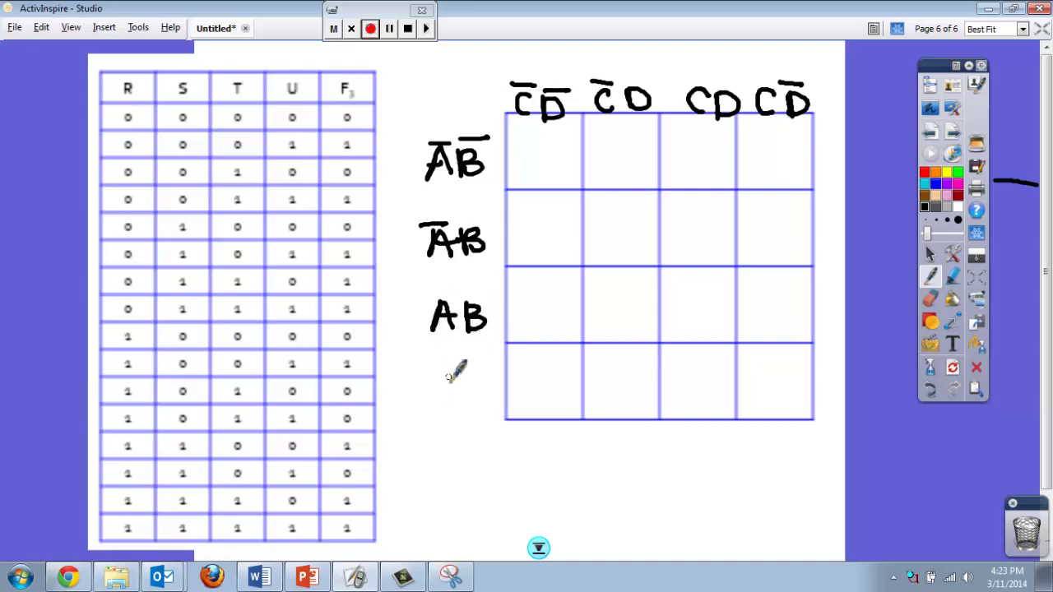
pyautogui.moveTo(436, 404)
pyautogui.mouseDown()
pyautogui.moveTo(448, 376)
pyautogui.moveTo(460, 398)
pyautogui.moveTo(454, 391)
pyautogui.mouseUp()
pyautogui.moveTo(467, 403)
pyautogui.mouseDown()
pyautogui.moveTo(467, 375)
pyautogui.moveTo(477, 387)
pyautogui.moveTo(468, 403)
pyautogui.moveTo(494, 370)
pyautogui.mouseUp()
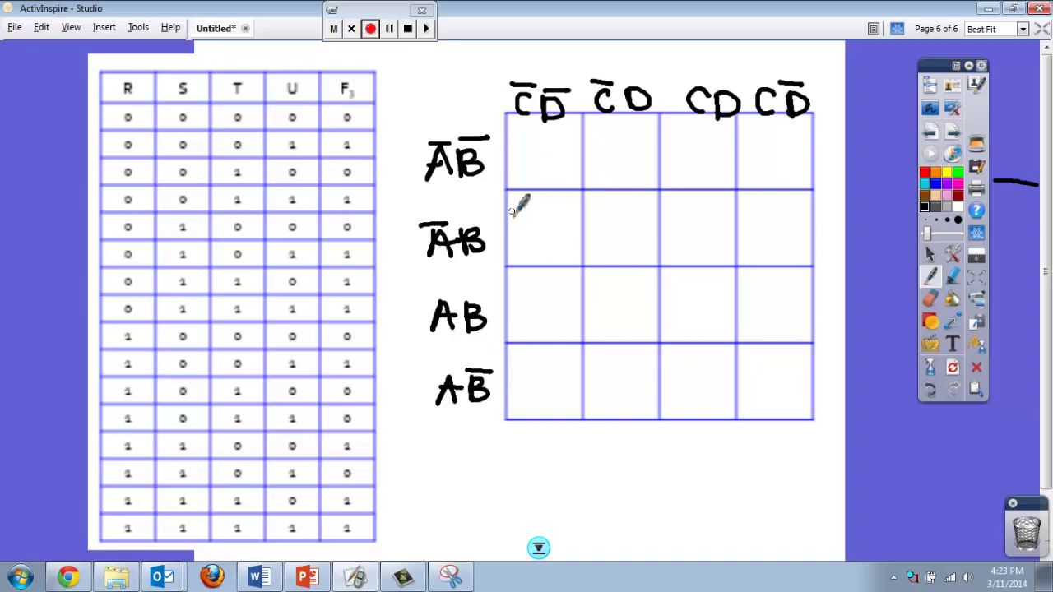
pyautogui.click(933, 256)
pyautogui.moveTo(295, 204); pyautogui.dragTo(329, 196)
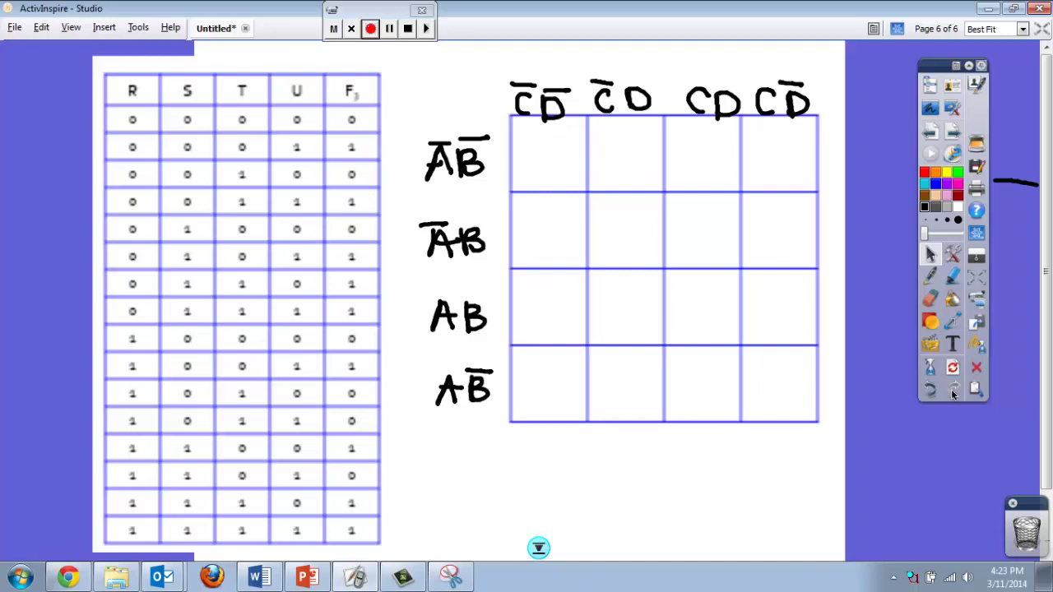
# Scribble out the truth table's U and F columns, then write seven 1s: C̄D̄ column, CD̄ corners, ĀB·CD.
pyautogui.click(930, 278)
pyautogui.moveTo(327, 105)
pyautogui.mouseDown()
pyautogui.moveTo(161, 253)
pyautogui.moveTo(357, 232)
pyautogui.moveTo(346, 454)
pyautogui.mouseUp()
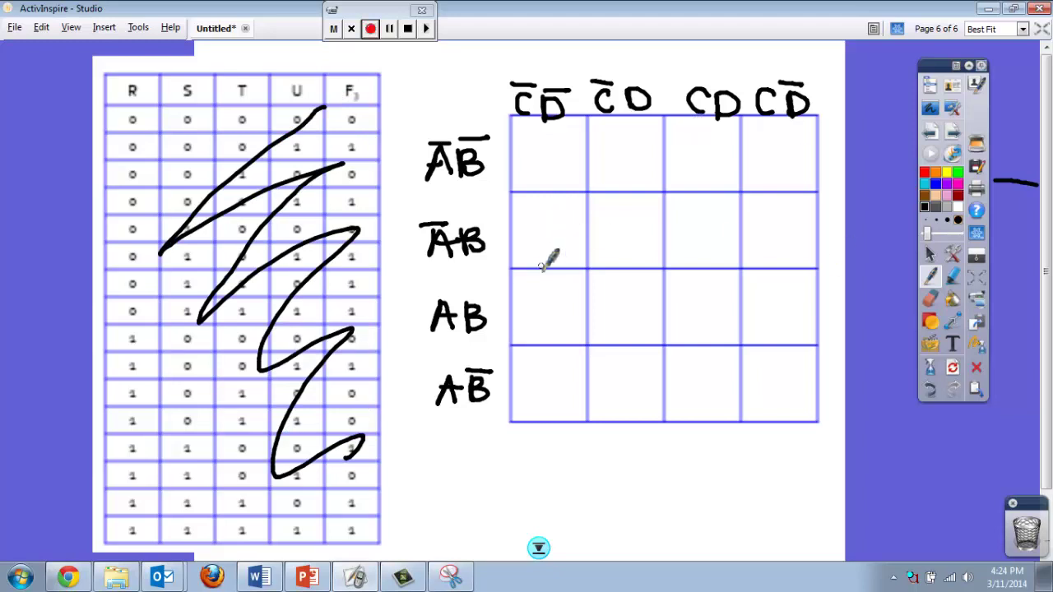
pyautogui.moveTo(553, 225); pyautogui.dragTo(557, 256)
pyautogui.moveTo(548, 301); pyautogui.dragTo(551, 337)
pyautogui.moveTo(553, 153); pyautogui.dragTo(551, 190)
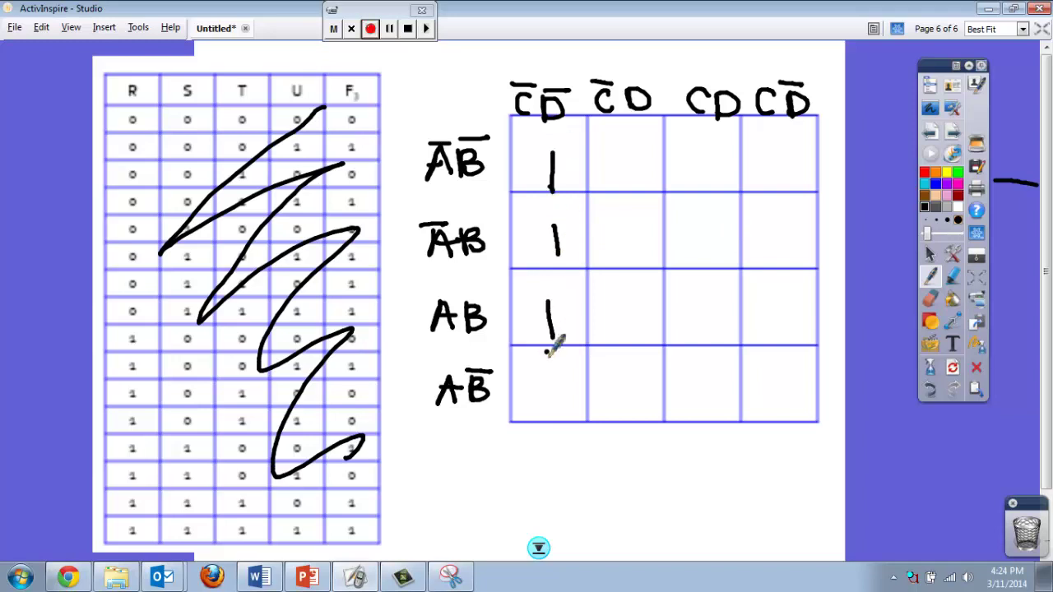
pyautogui.moveTo(547, 352); pyautogui.dragTo(546, 398)
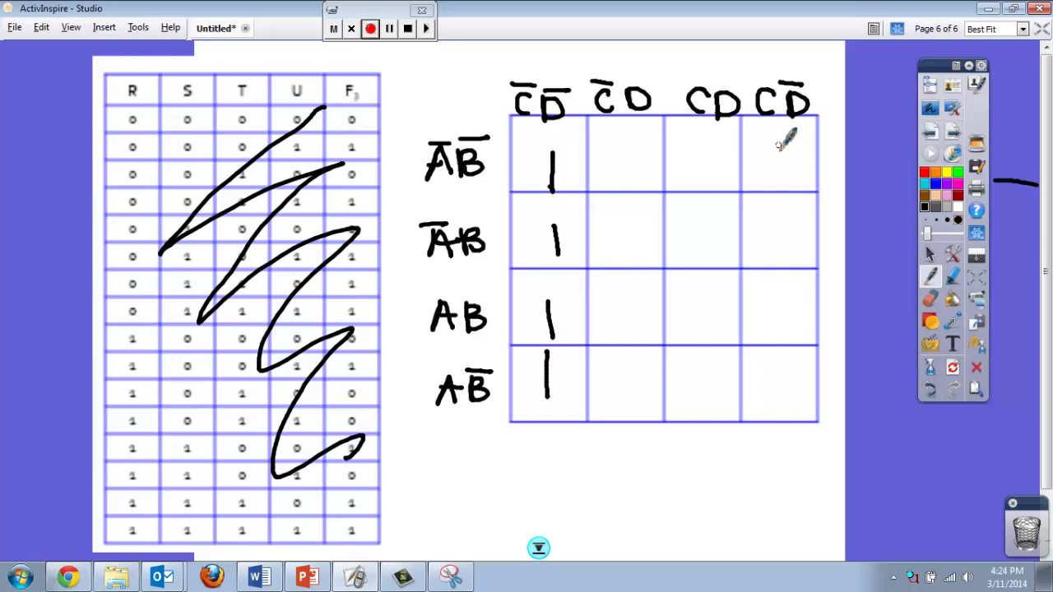
pyautogui.moveTo(771, 146); pyautogui.dragTo(775, 177)
pyautogui.moveTo(778, 366); pyautogui.dragTo(775, 393)
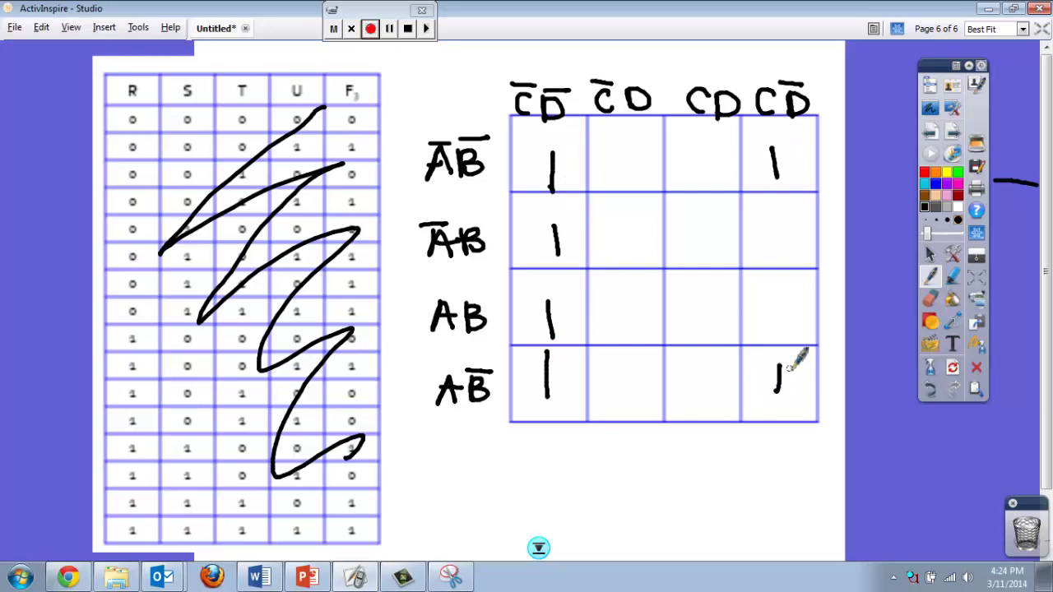
pyautogui.moveTo(702, 224); pyautogui.dragTo(703, 261)
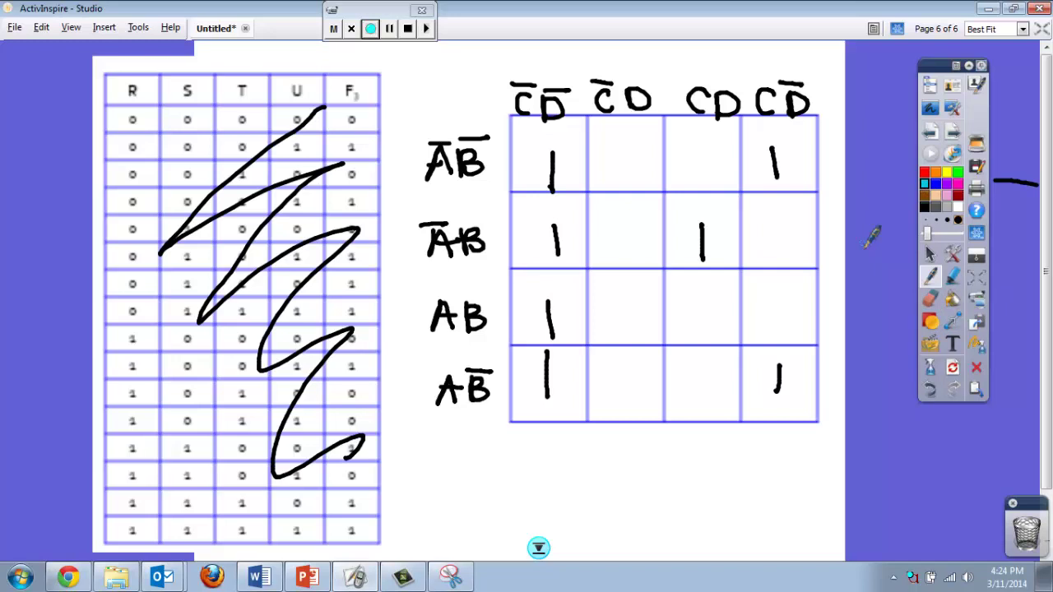
# Loop the lone CD 1 and the first column in cyan, and the right-column 1s in green.
pyautogui.moveTo(722, 203)
pyautogui.mouseDown()
pyautogui.moveTo(694, 264)
pyautogui.moveTo(743, 222)
pyautogui.moveTo(712, 196)
pyautogui.mouseUp()
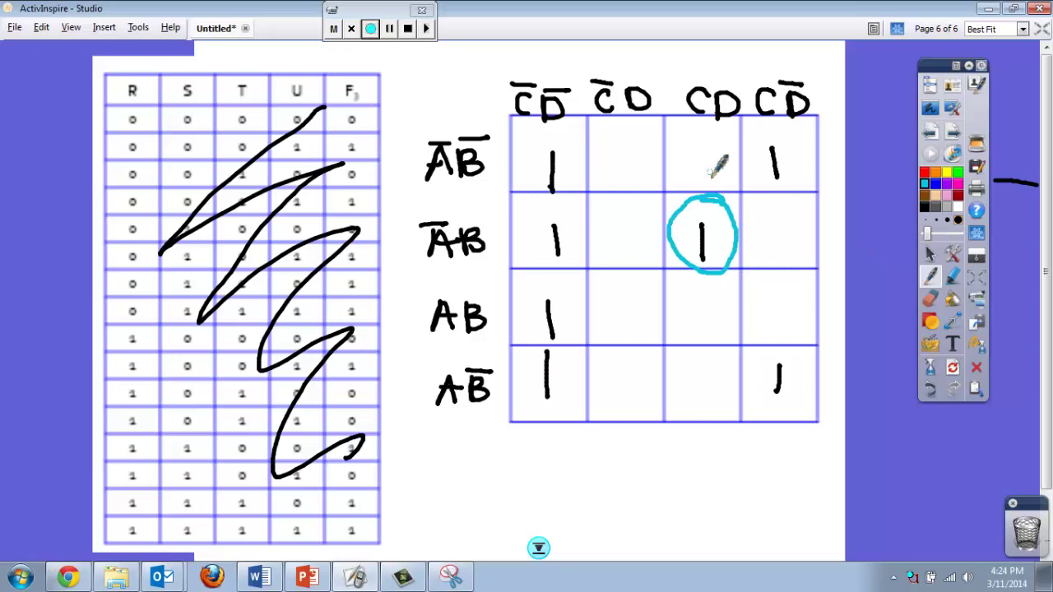
pyautogui.moveTo(580, 136)
pyautogui.mouseDown()
pyautogui.moveTo(542, 133)
pyautogui.moveTo(518, 247)
pyautogui.moveTo(527, 403)
pyautogui.moveTo(582, 388)
pyautogui.moveTo(588, 132)
pyautogui.mouseUp()
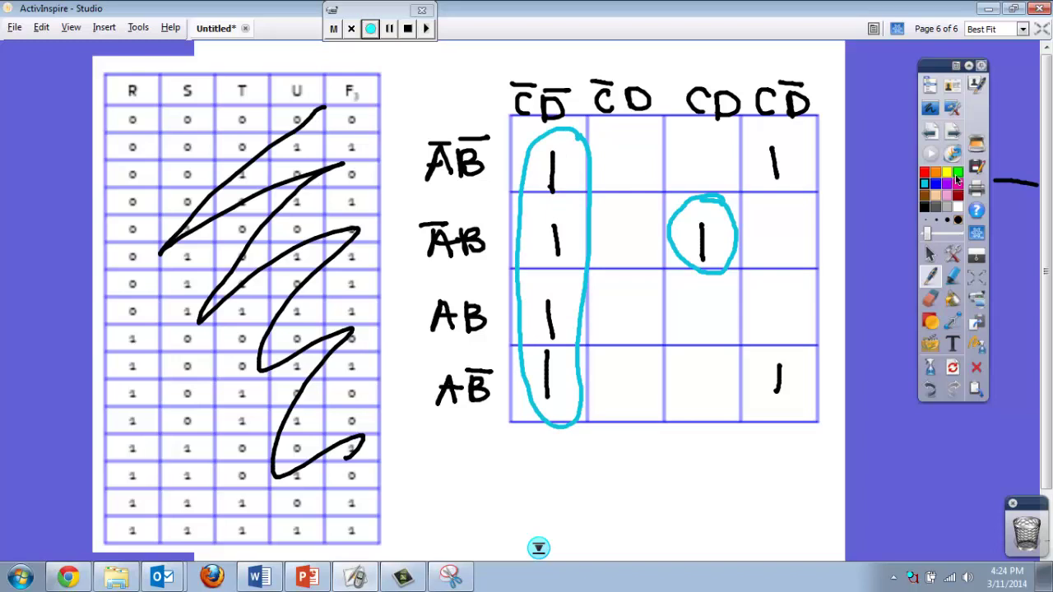
pyautogui.click(958, 172)
pyautogui.moveTo(762, 130)
pyautogui.mouseDown()
pyautogui.moveTo(764, 182)
pyautogui.moveTo(810, 117)
pyautogui.mouseUp()
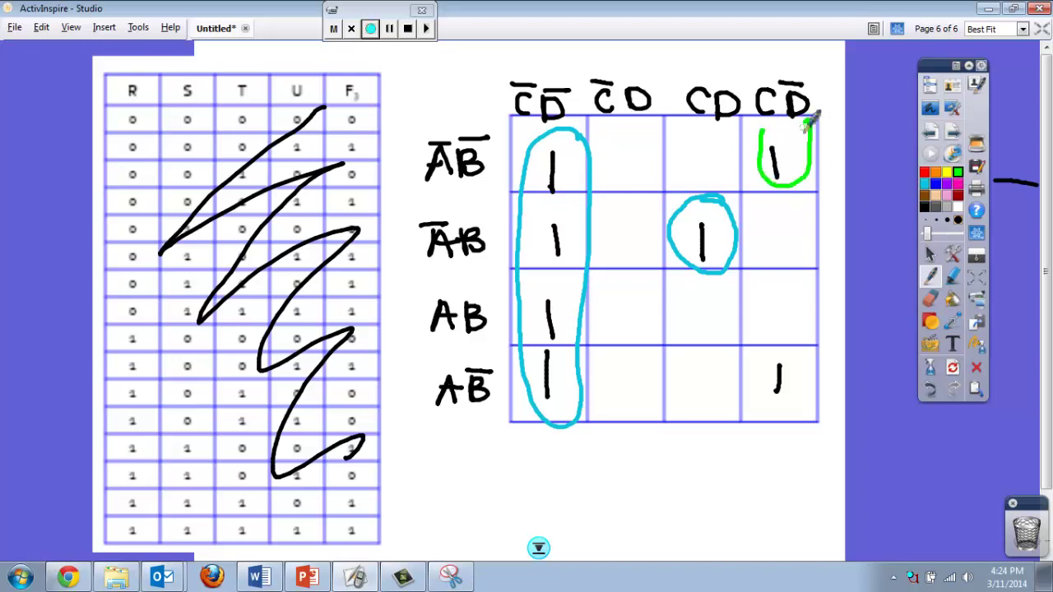
pyautogui.moveTo(762, 413)
pyautogui.mouseDown()
pyautogui.moveTo(792, 356)
pyautogui.moveTo(796, 443)
pyautogui.mouseUp()
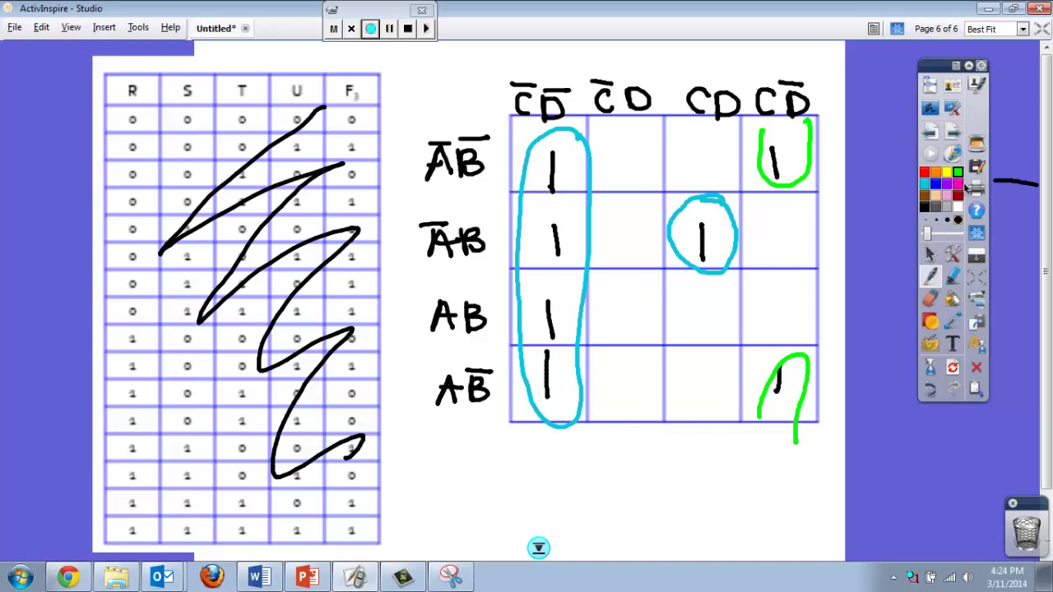
# Extend the top-right green loop and bracket all four corner 1s in pink as a wraparound group.
pyautogui.moveTo(751, 90)
pyautogui.mouseDown()
pyautogui.moveTo(747, 119)
pyautogui.moveTo(766, 175)
pyautogui.mouseUp()
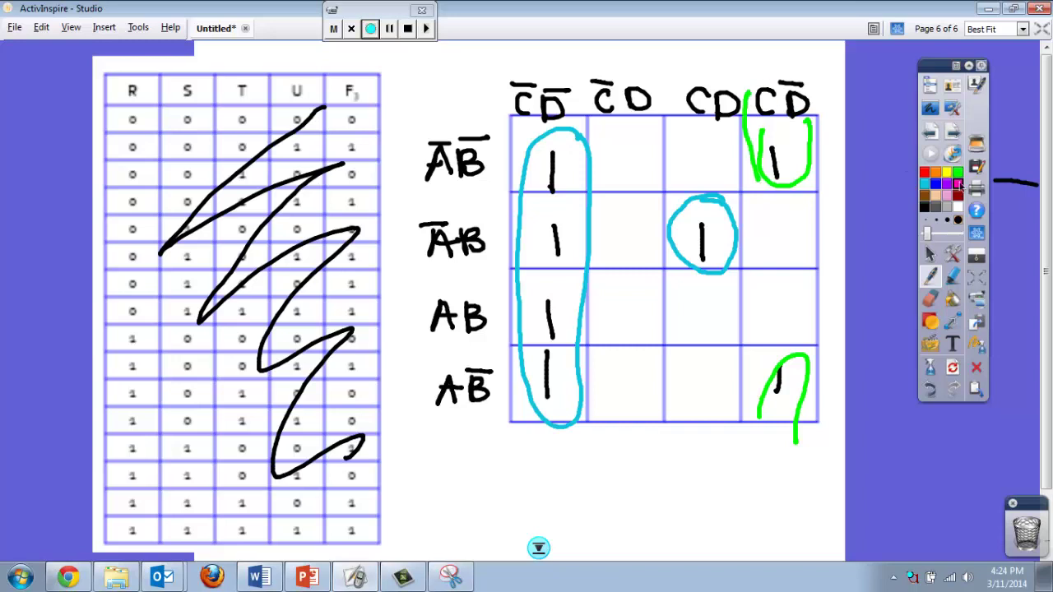
pyautogui.moveTo(753, 90)
pyautogui.mouseDown()
pyautogui.moveTo(745, 119)
pyautogui.moveTo(811, 183)
pyautogui.moveTo(832, 189)
pyautogui.mouseUp()
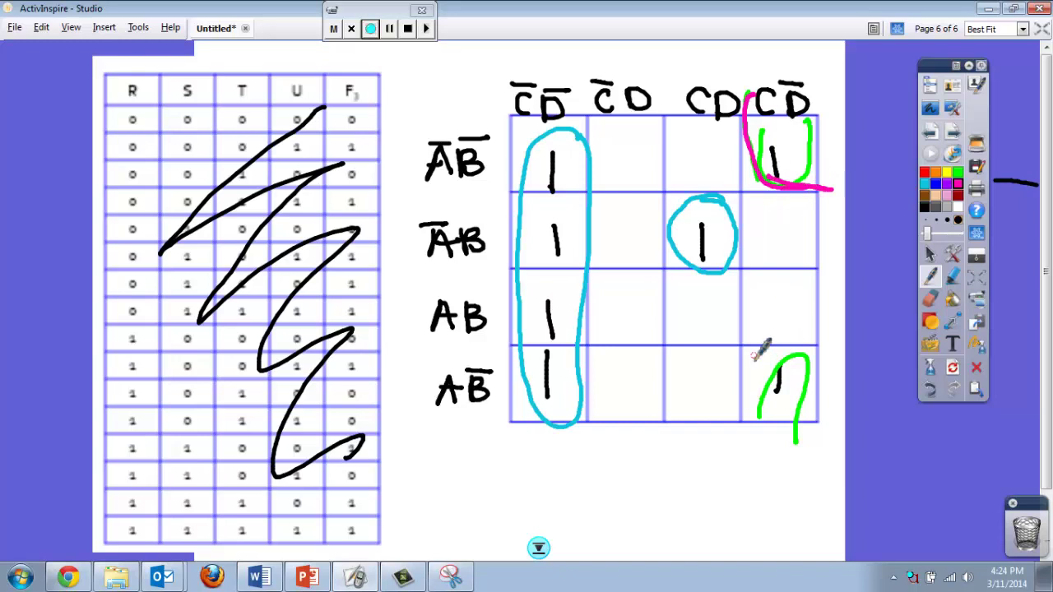
pyautogui.moveTo(748, 355)
pyautogui.mouseDown()
pyautogui.moveTo(802, 354)
pyautogui.moveTo(753, 358)
pyautogui.moveTo(745, 444)
pyautogui.mouseUp()
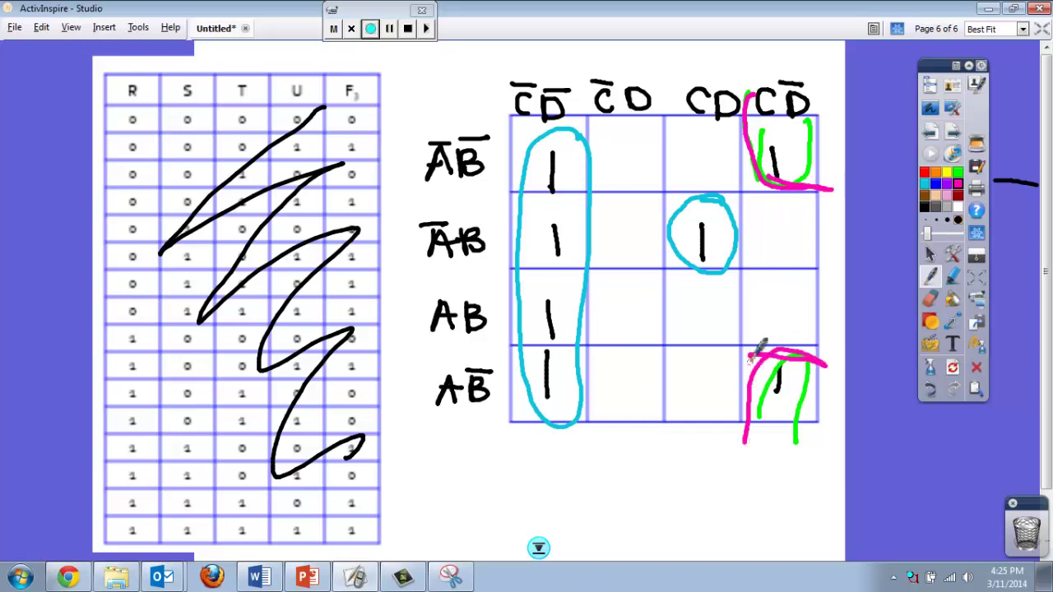
pyautogui.moveTo(504, 179)
pyautogui.mouseDown()
pyautogui.moveTo(568, 125)
pyautogui.moveTo(568, 94)
pyautogui.mouseUp()
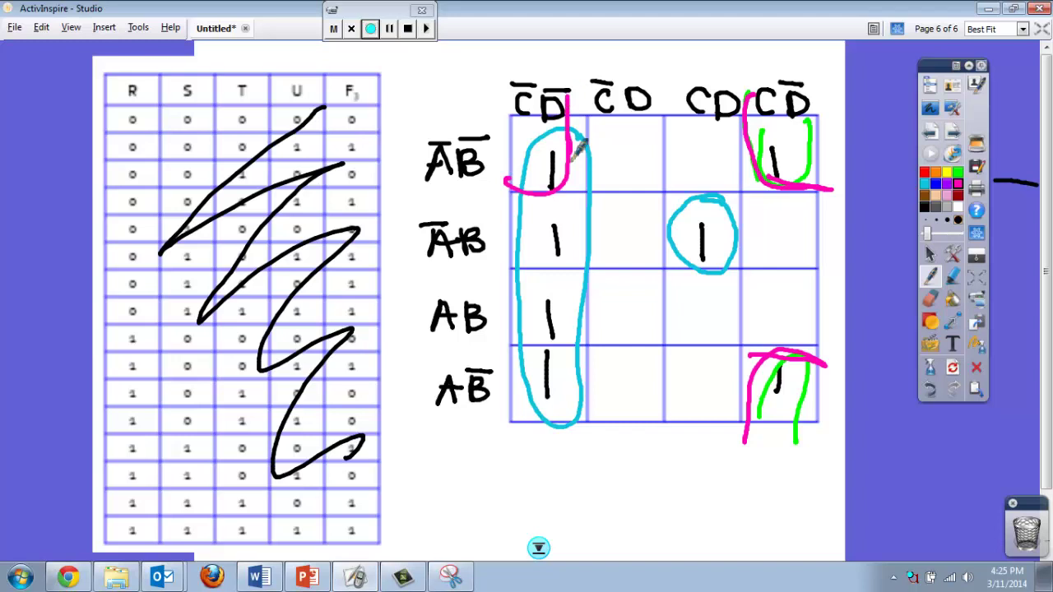
pyautogui.moveTo(491, 358)
pyautogui.mouseDown()
pyautogui.moveTo(561, 355)
pyautogui.moveTo(564, 448)
pyautogui.moveTo(580, 374)
pyautogui.mouseUp()
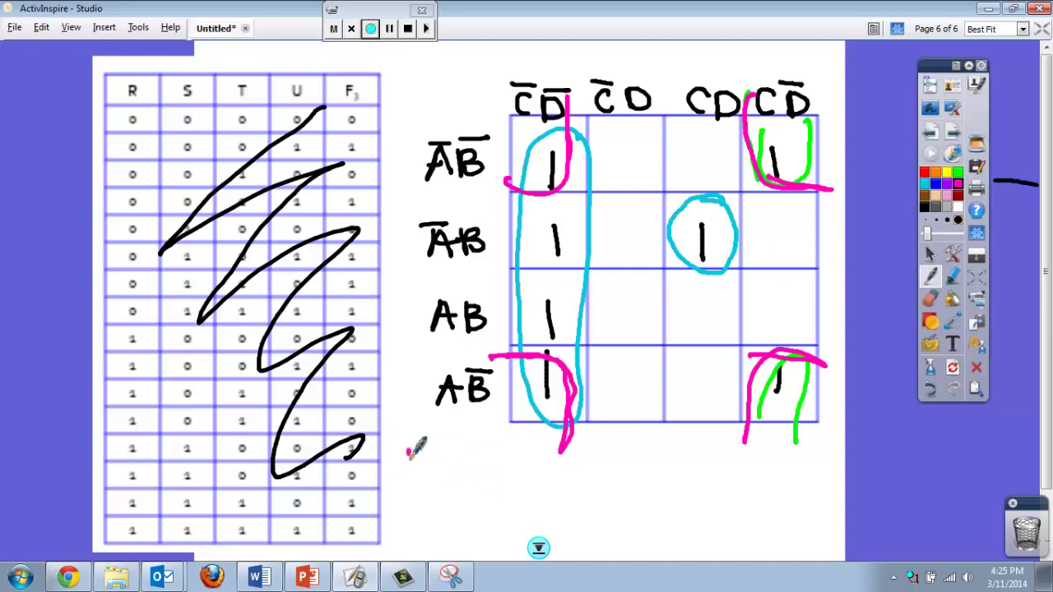
# Write 'F = ĀBCD +' in magenta below the K-map.
pyautogui.moveTo(408, 464); pyautogui.dragTo(464, 459)
pyautogui.moveTo(445, 466); pyautogui.dragTo(465, 464)
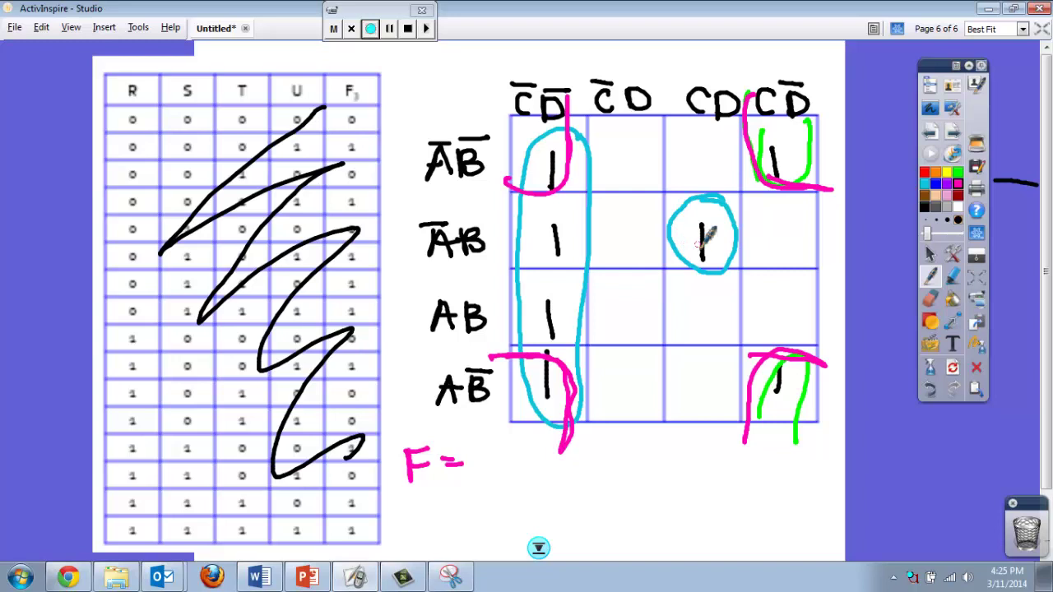
pyautogui.moveTo(479, 482)
pyautogui.mouseDown()
pyautogui.moveTo(503, 465)
pyautogui.moveTo(503, 443)
pyautogui.moveTo(514, 482)
pyautogui.mouseUp()
pyautogui.moveTo(514, 445); pyautogui.dragTo(516, 481)
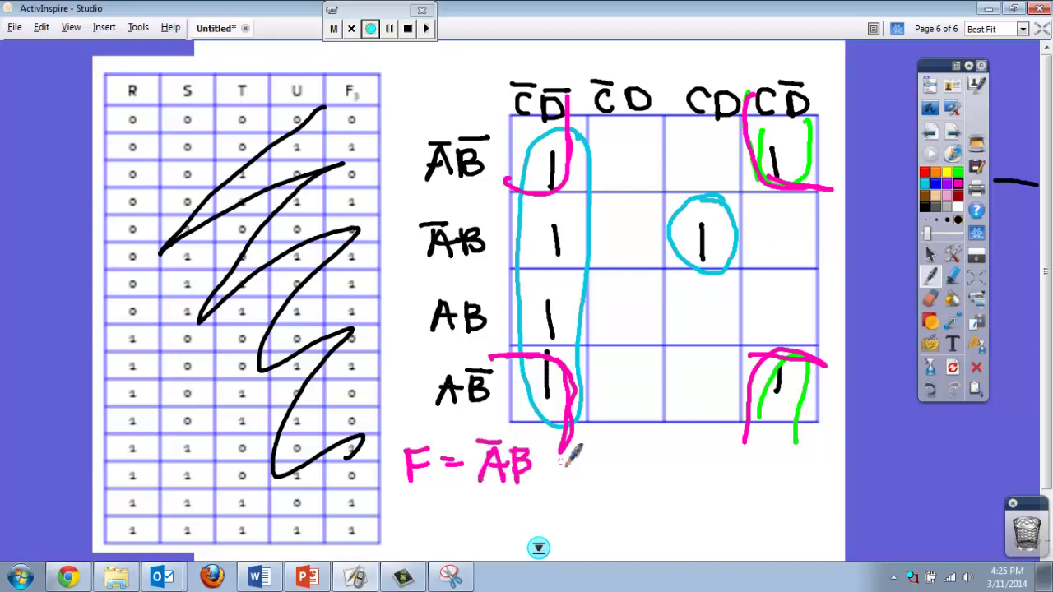
pyautogui.moveTo(574, 451)
pyautogui.mouseDown()
pyautogui.moveTo(575, 482)
pyautogui.moveTo(588, 483)
pyautogui.mouseUp()
pyautogui.moveTo(636, 448)
pyautogui.mouseDown()
pyautogui.moveTo(637, 484)
pyautogui.moveTo(658, 462)
pyautogui.mouseUp()
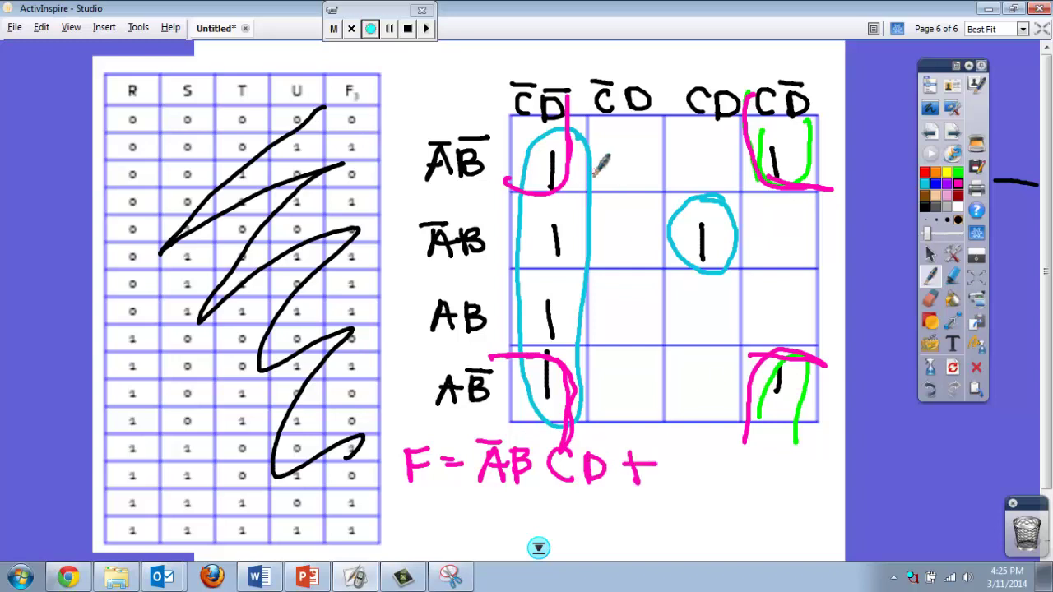
pyautogui.moveTo(584, 180); pyautogui.dragTo(604, 169)
# Complete the expression with the C̄D̄ + B̄D̄ terms.
pyautogui.moveTo(687, 461)
pyautogui.mouseDown()
pyautogui.moveTo(665, 451)
pyautogui.moveTo(704, 449)
pyautogui.moveTo(695, 489)
pyautogui.moveTo(735, 482)
pyautogui.moveTo(736, 462)
pyautogui.mouseUp()
pyautogui.moveTo(726, 471); pyautogui.dragTo(748, 470)
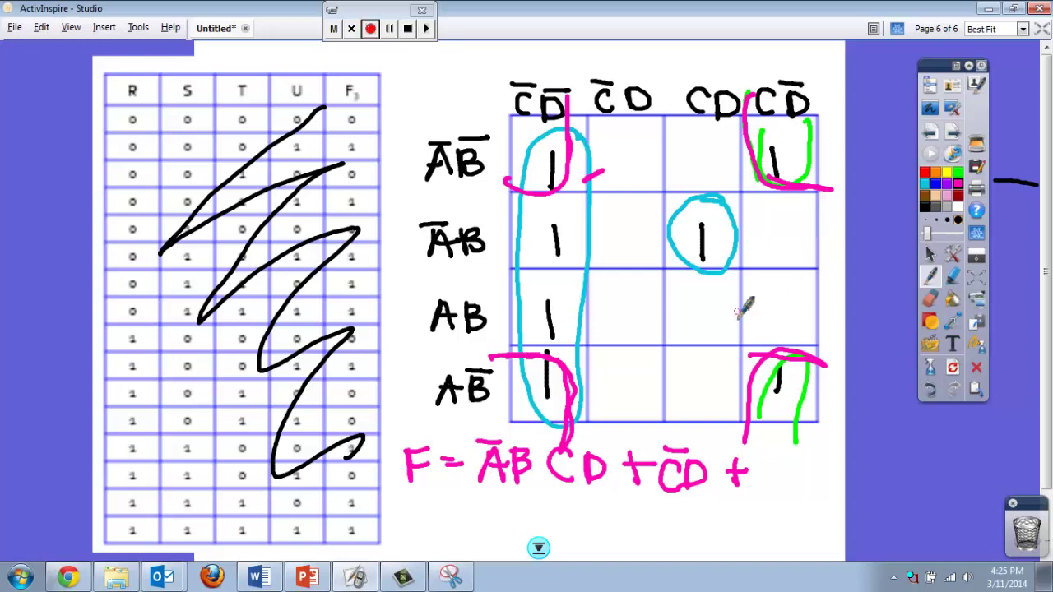
pyautogui.moveTo(767, 462); pyautogui.dragTo(782, 482)
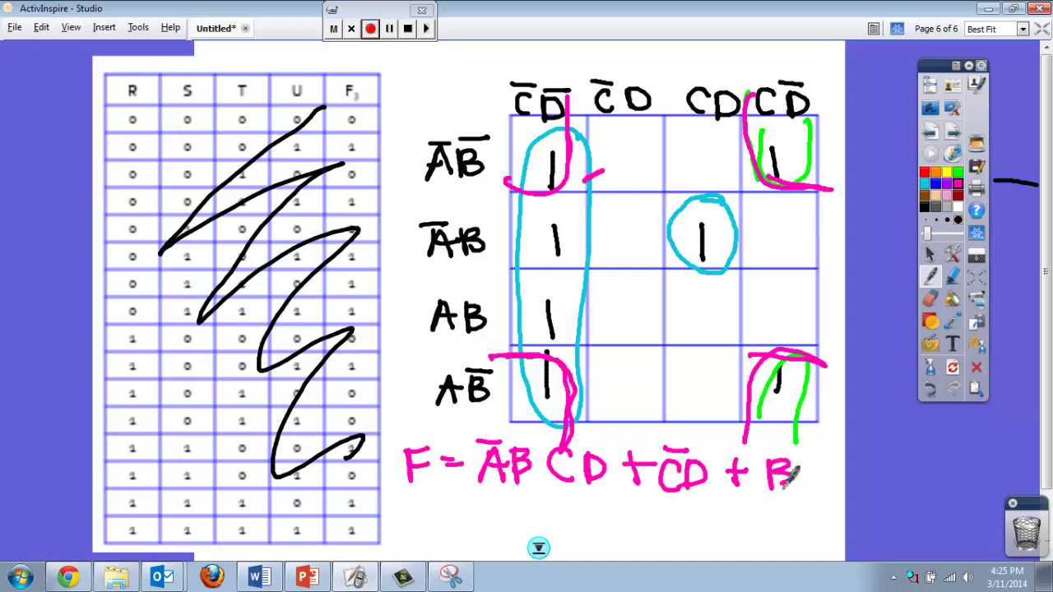
pyautogui.moveTo(766, 441)
pyautogui.mouseDown()
pyautogui.moveTo(790, 440)
pyautogui.moveTo(805, 483)
pyautogui.moveTo(827, 449)
pyautogui.mouseUp()
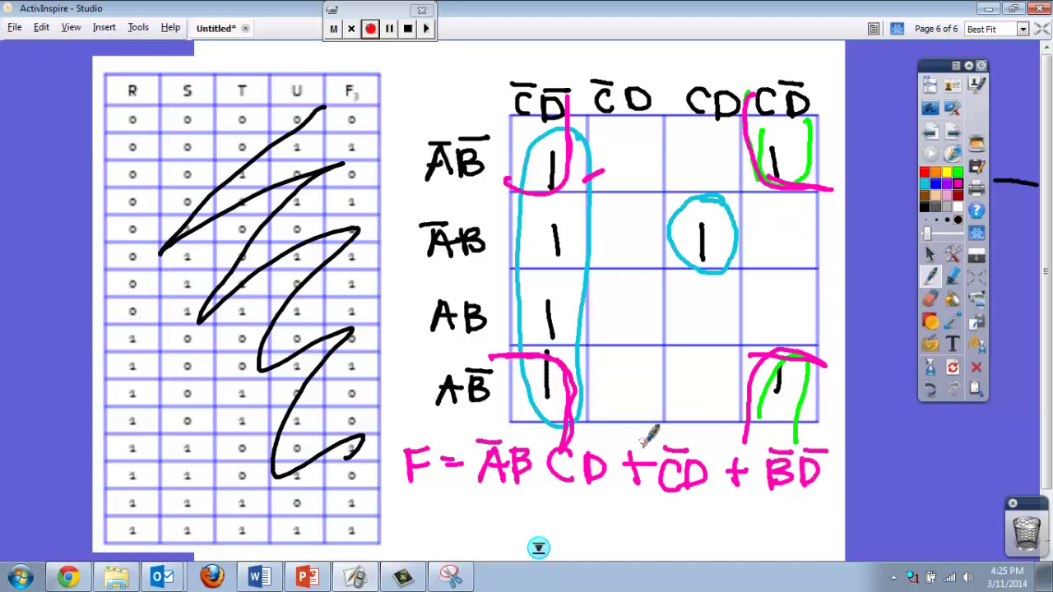